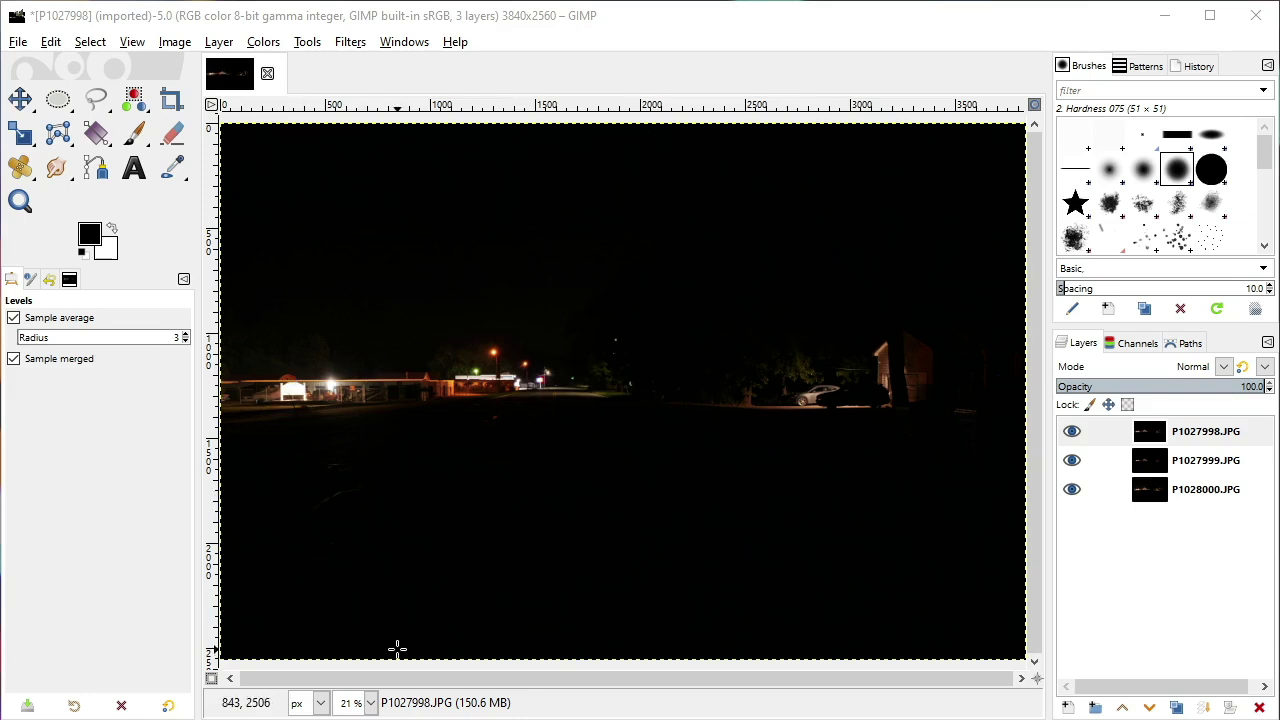
Step: Select the top exposure layer in the stack of P1027998, P1027999 and P1028000
click(514, 682)
Step: View at 100% and hide, then reshow, P1027998 and P1027999 to compare exposures
key(1)
drag(514, 682, 316, 679)
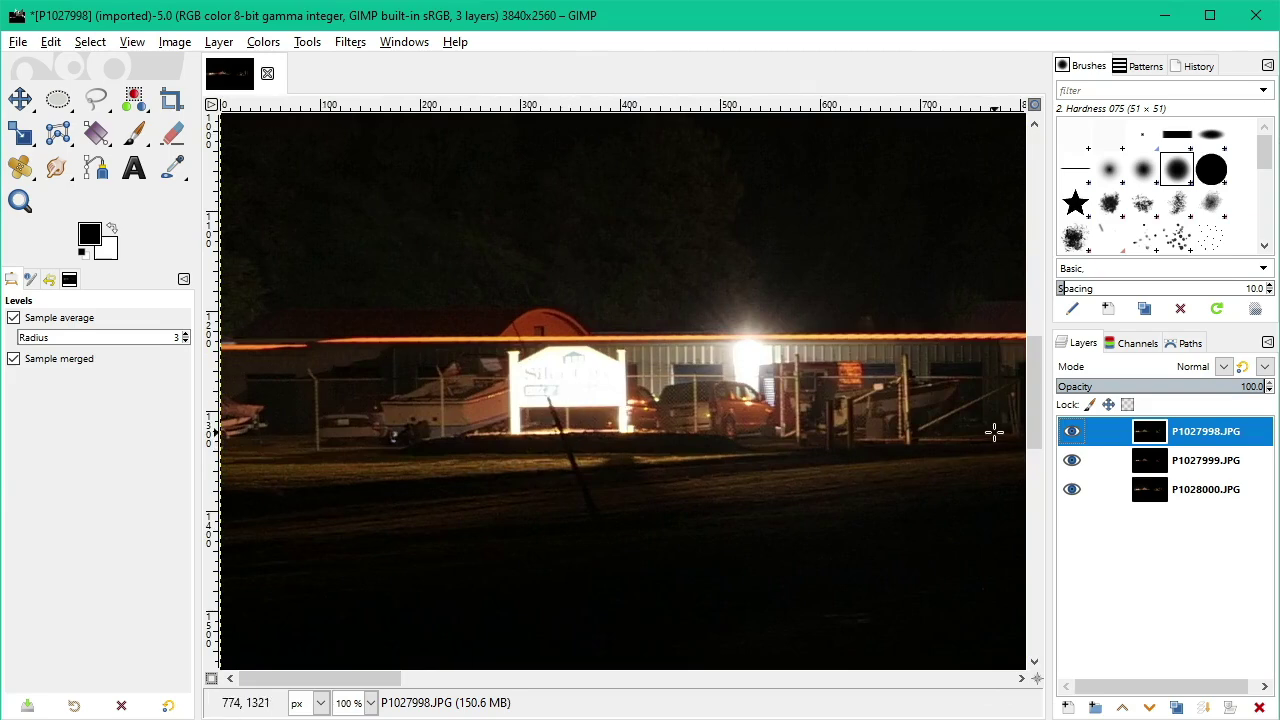
click(1072, 433)
click(1218, 463)
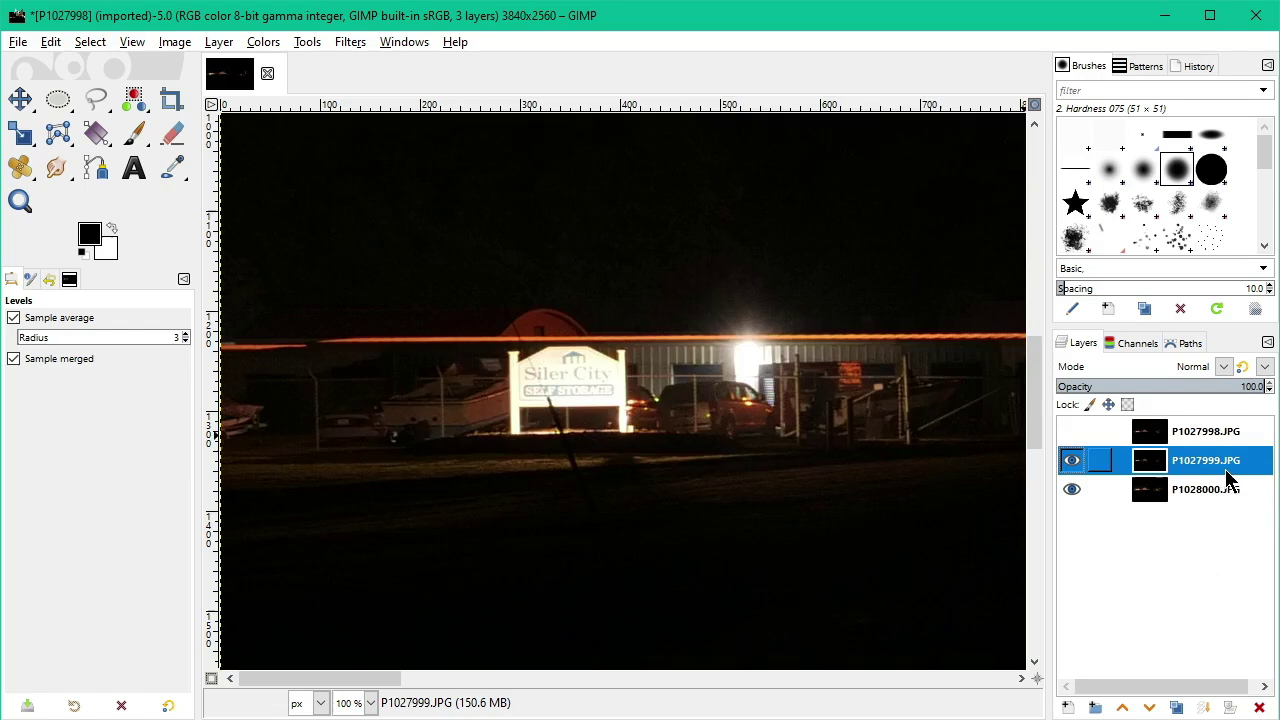
click(1071, 461)
click(1156, 490)
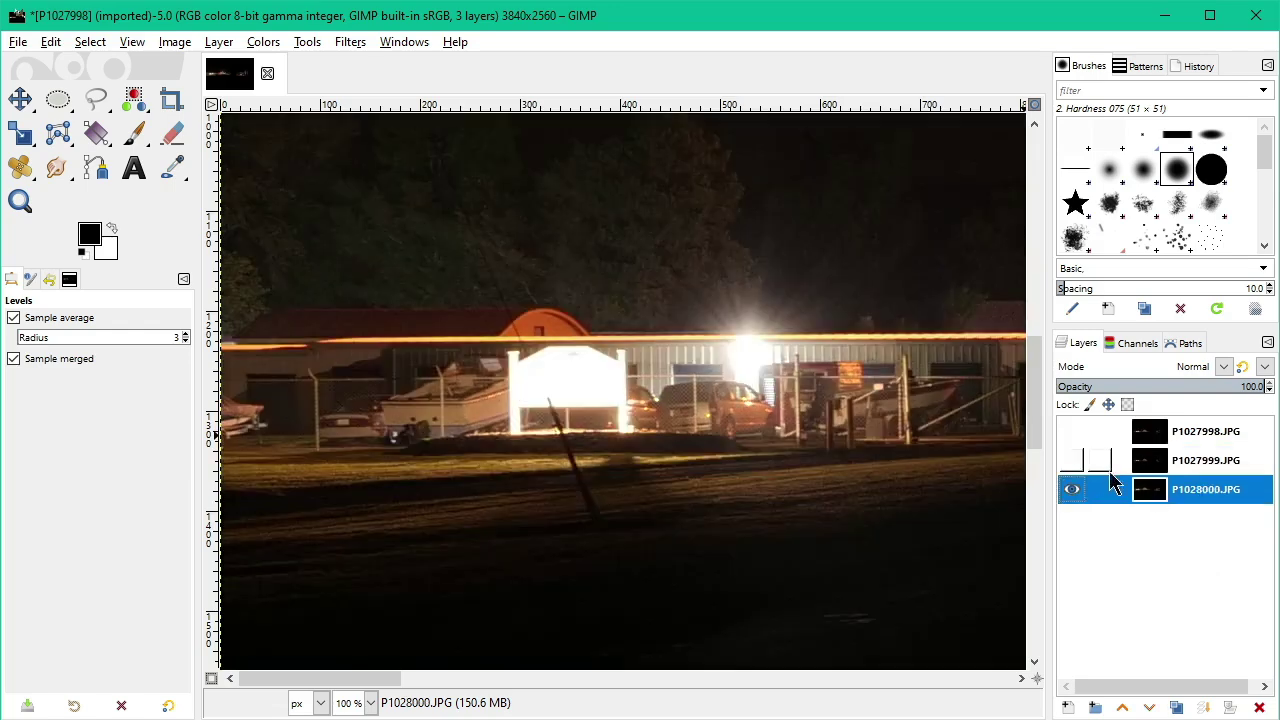
click(1071, 461)
click(1071, 432)
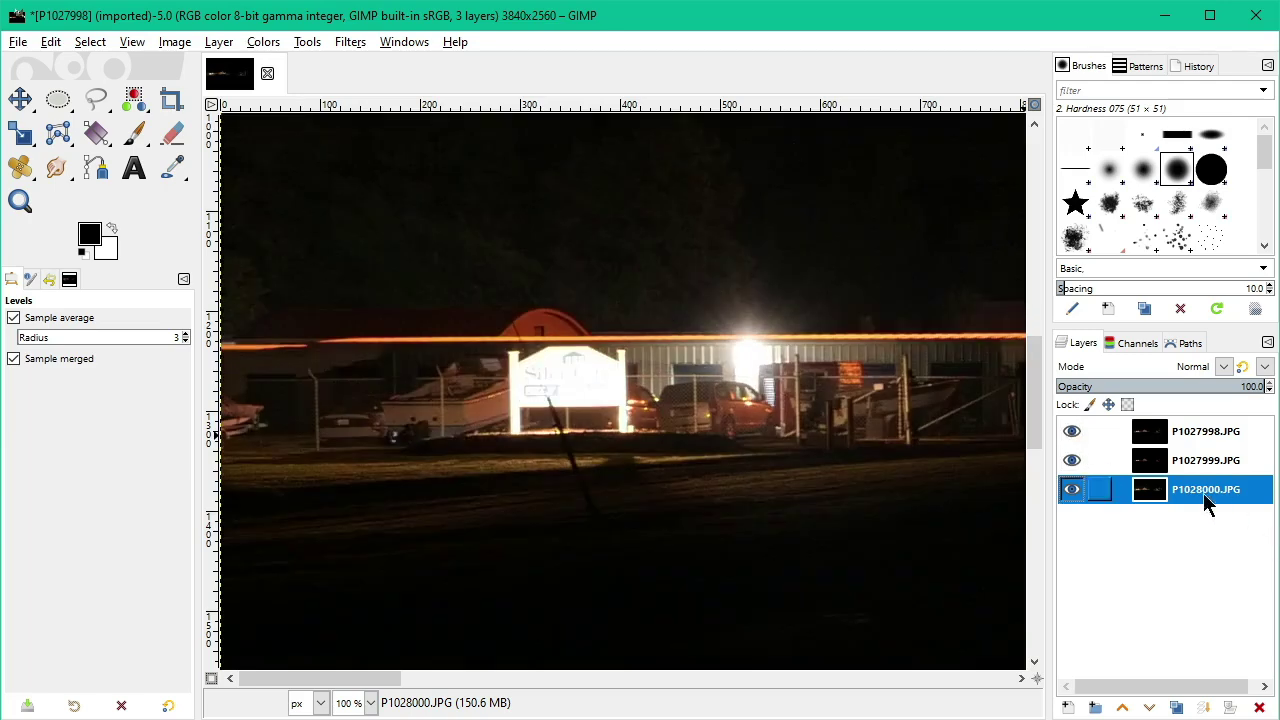
Step: Hide P1027998 and P1027999 so only the brightest exposure, P1028000, is visible
click(1183, 437)
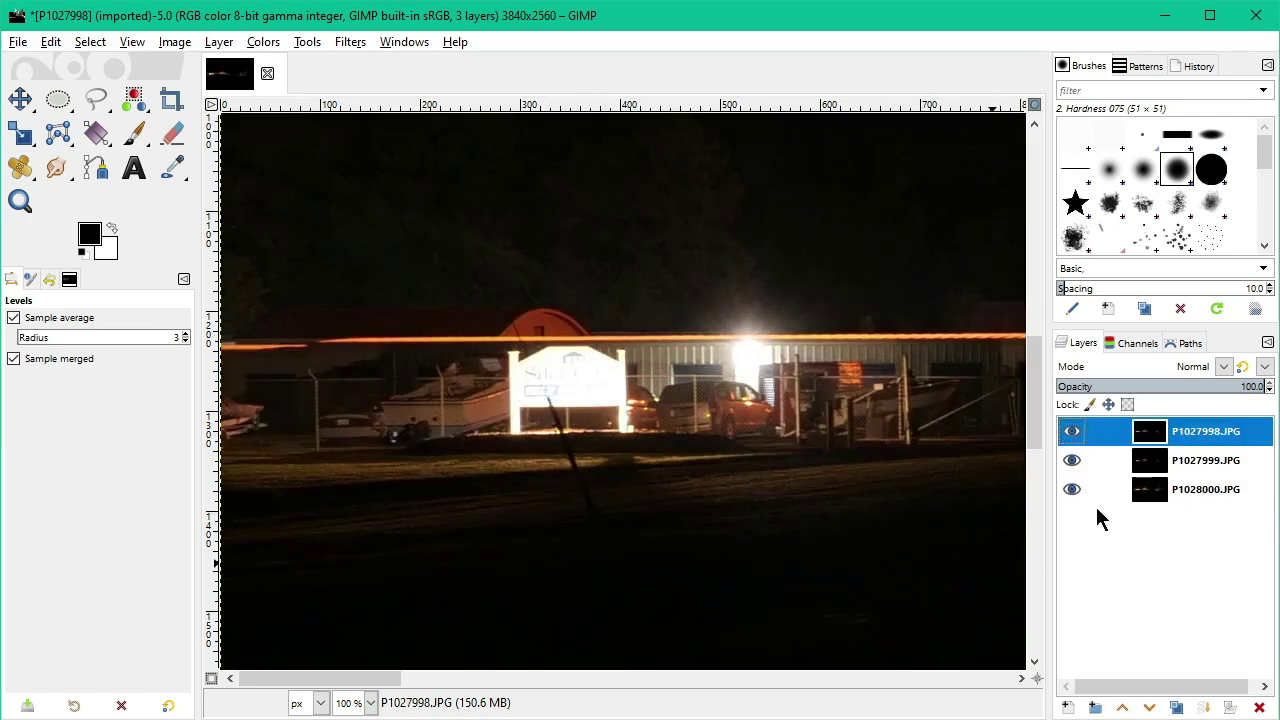
mouse_move(386, 679)
mouse_down()
mouse_move(414, 680)
mouse_move(389, 680)
mouse_up()
click(1073, 432)
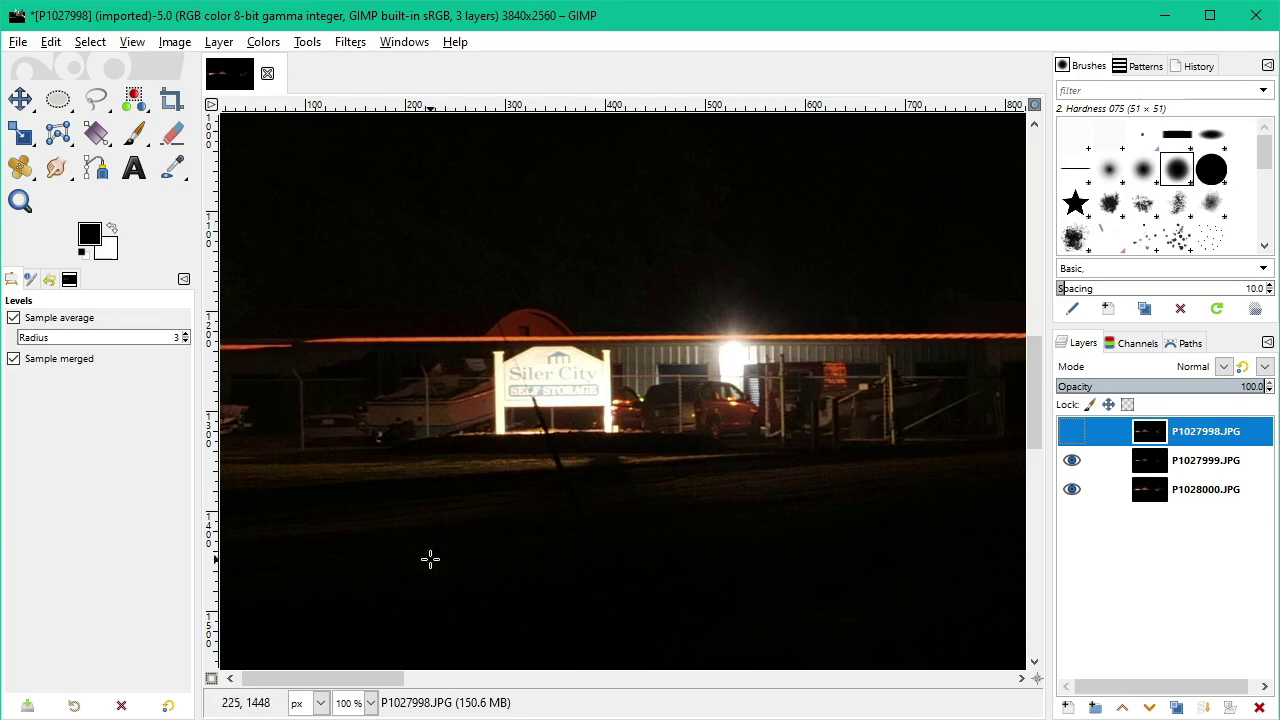
click(1073, 459)
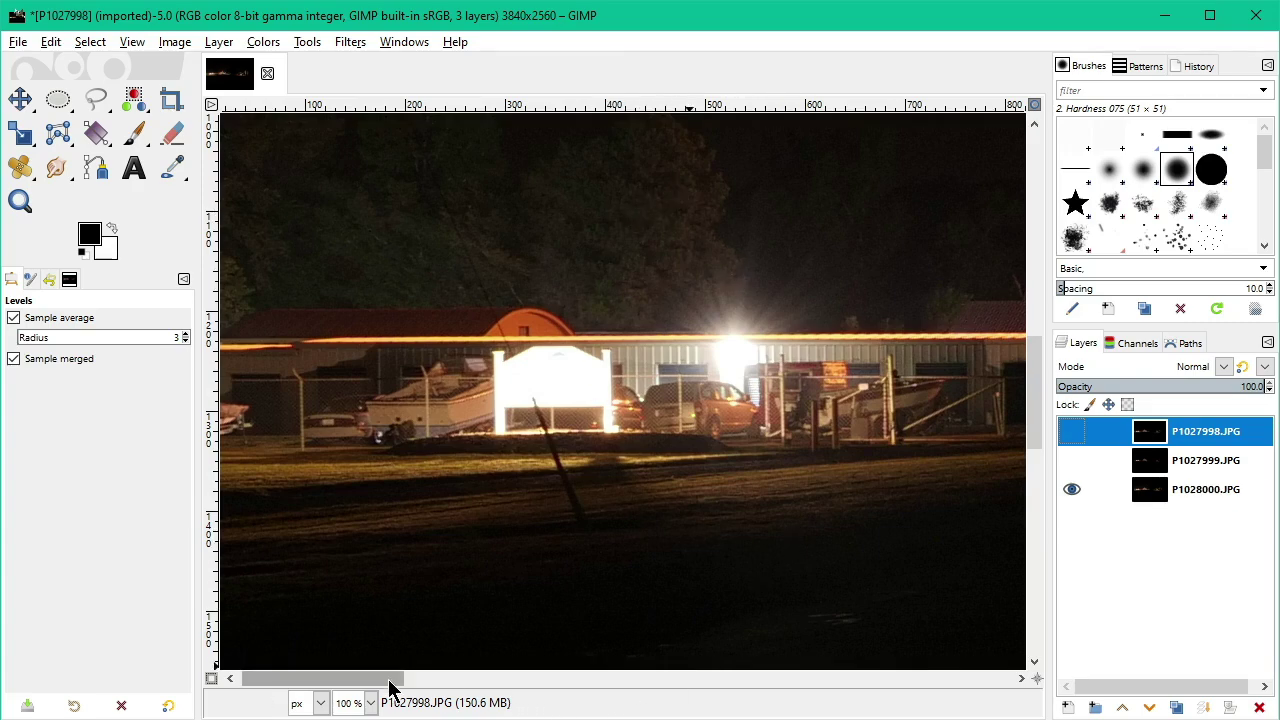
drag(390, 686, 623, 683)
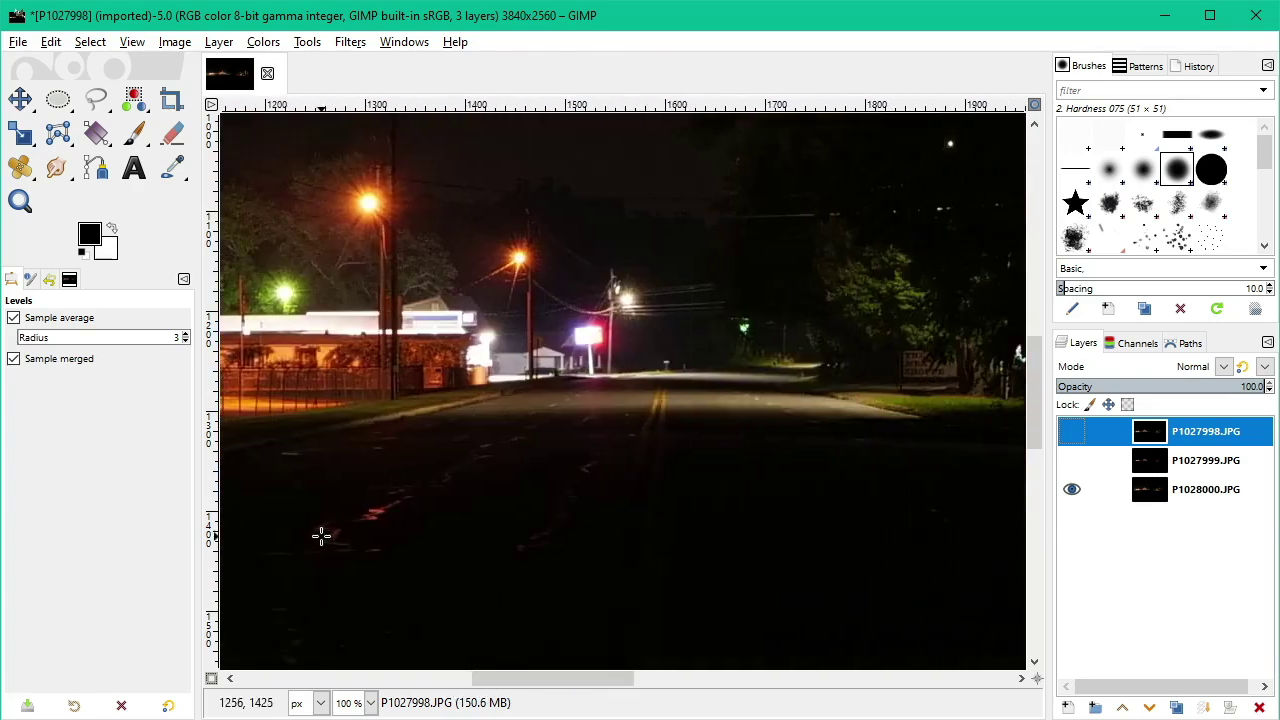
Step: Toggle P1027999 and P1027998 on and off while panning across the street scene
click(1071, 461)
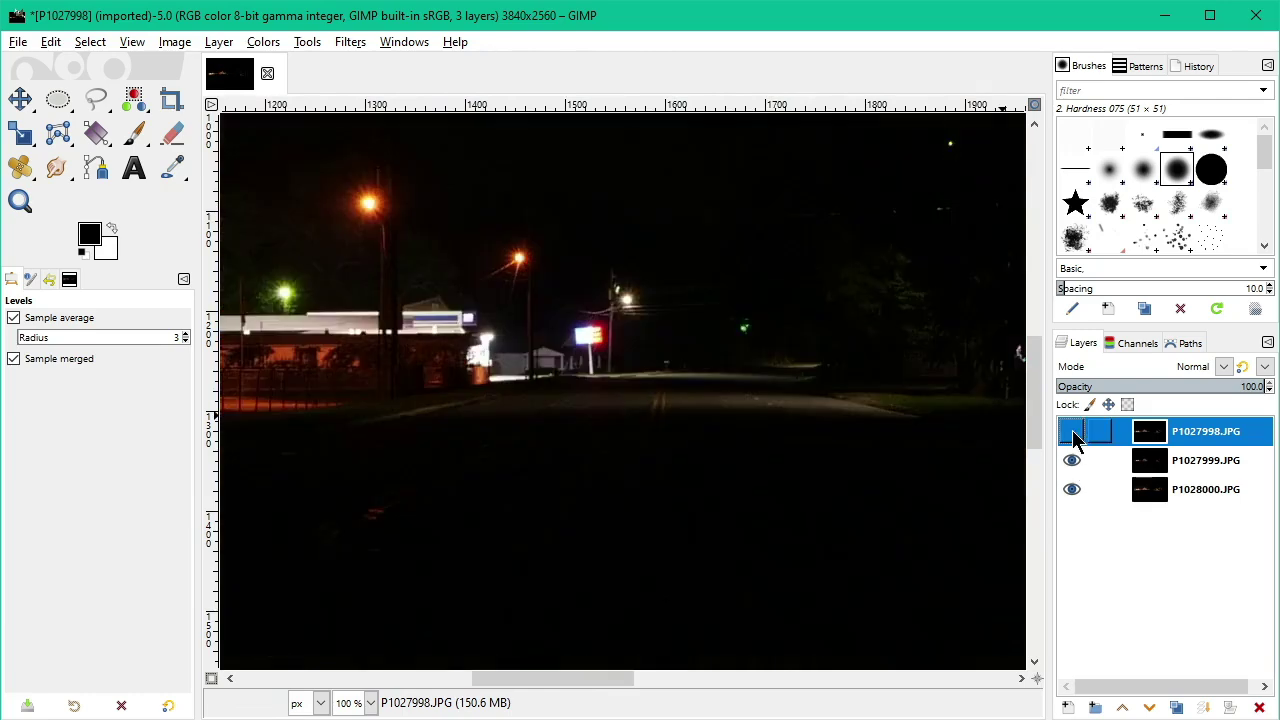
click(1072, 434)
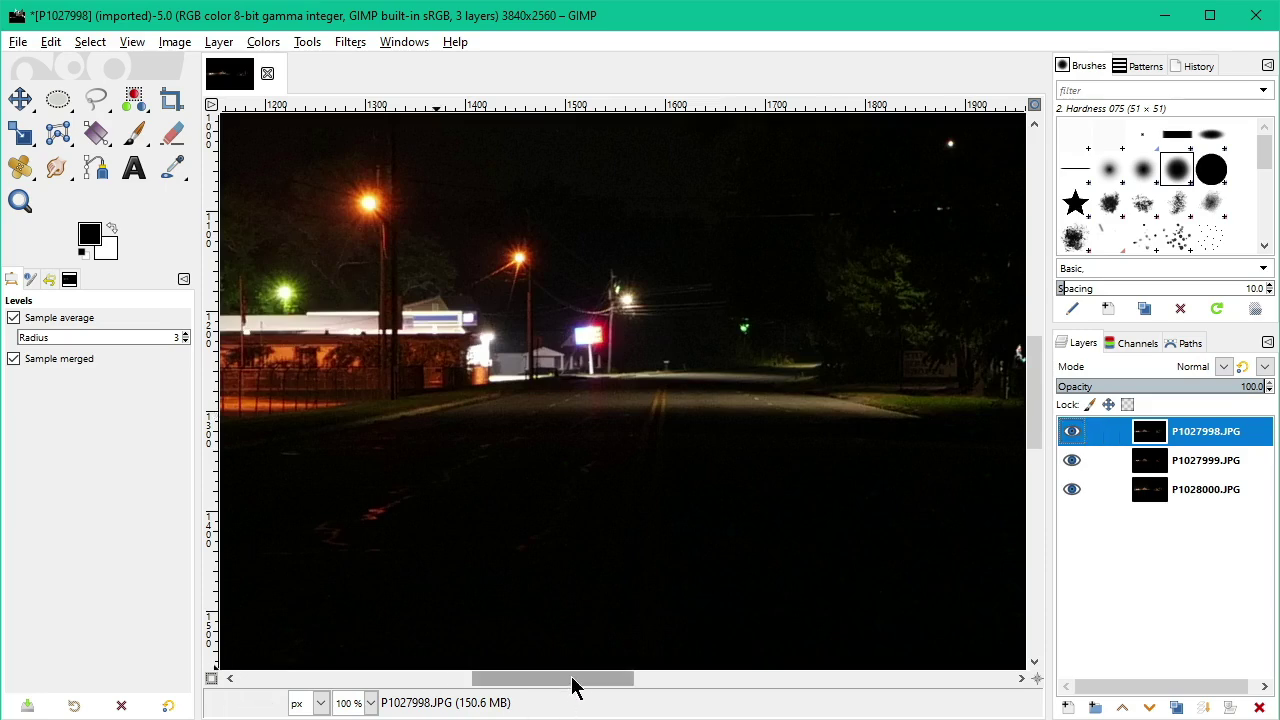
drag(575, 685, 318, 677)
click(1072, 460)
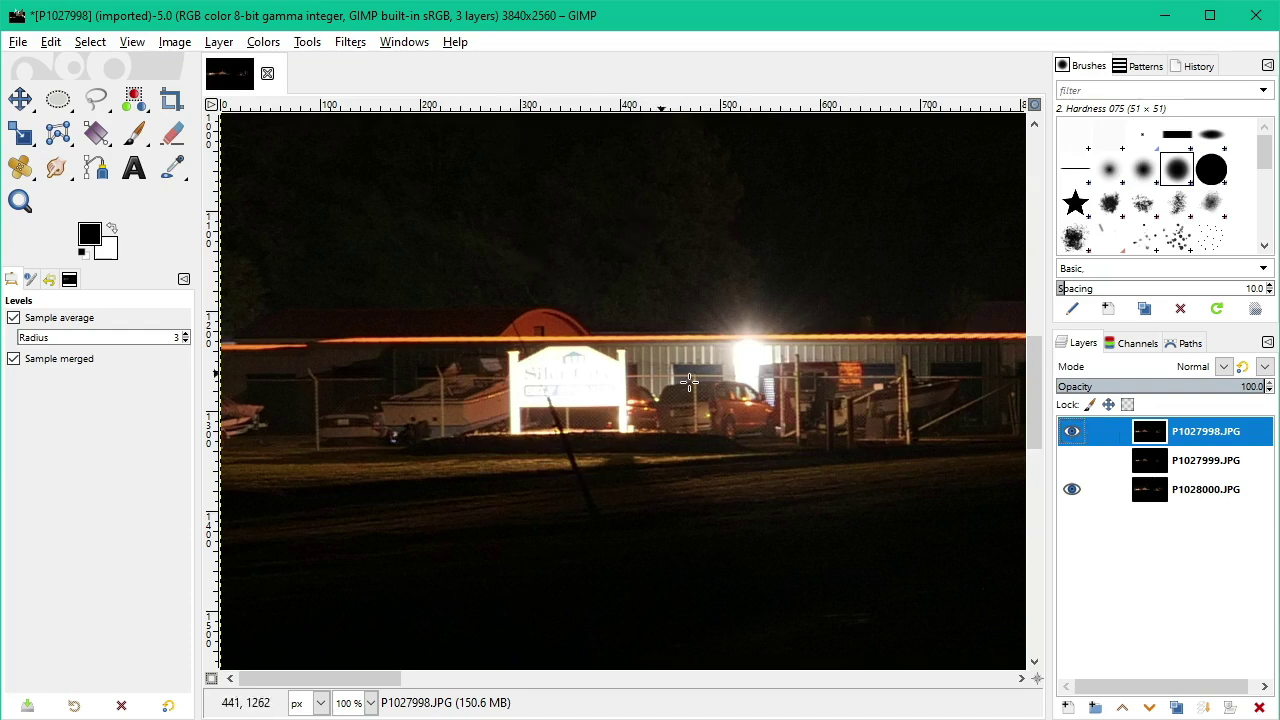
click(1070, 432)
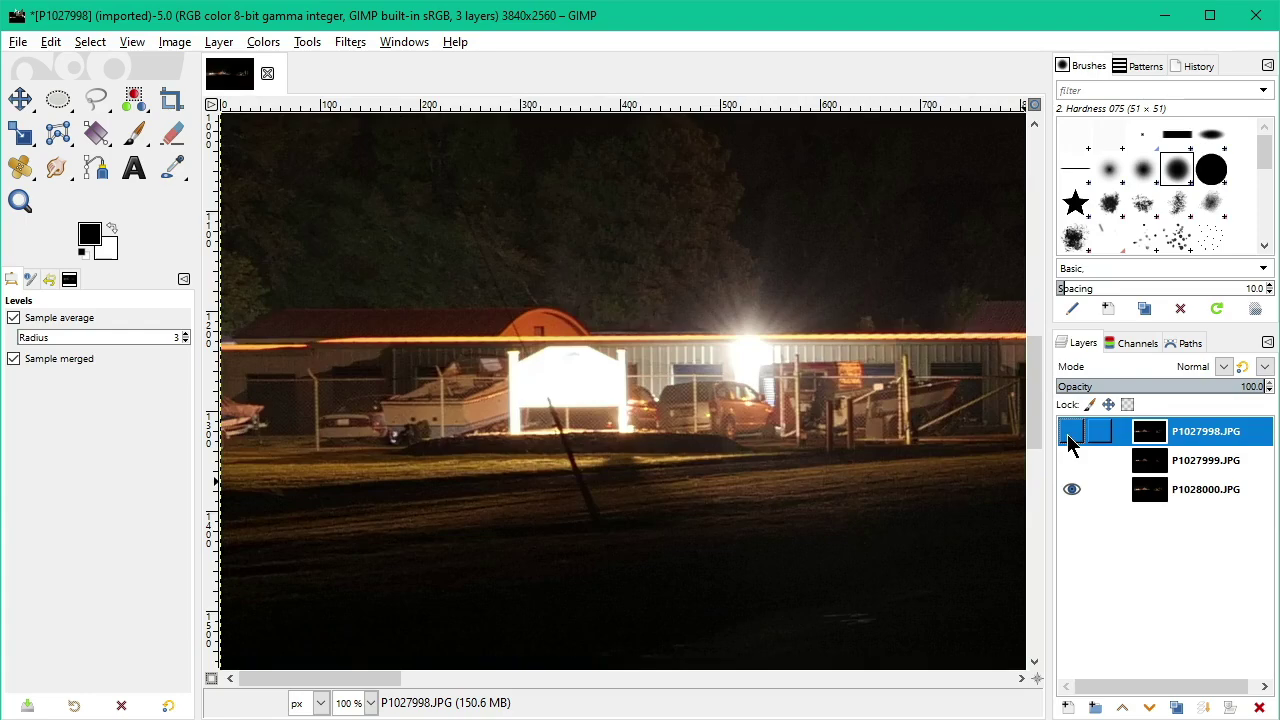
click(1072, 459)
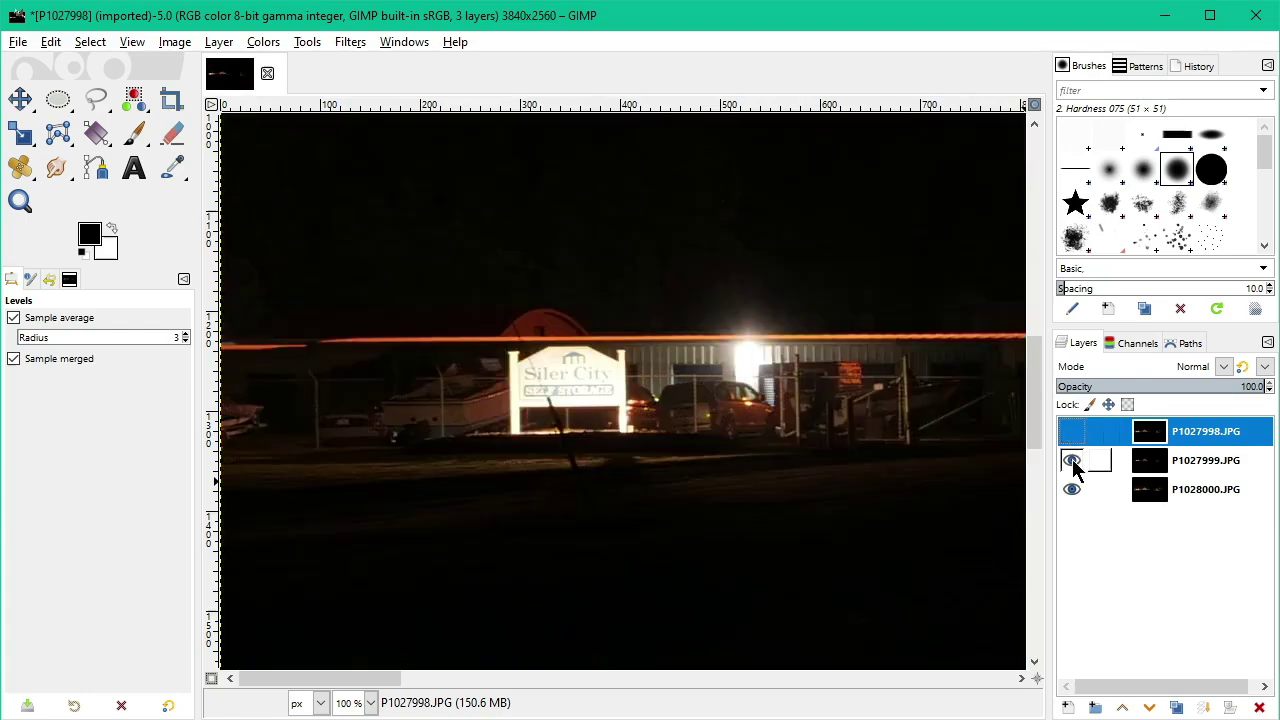
click(1073, 434)
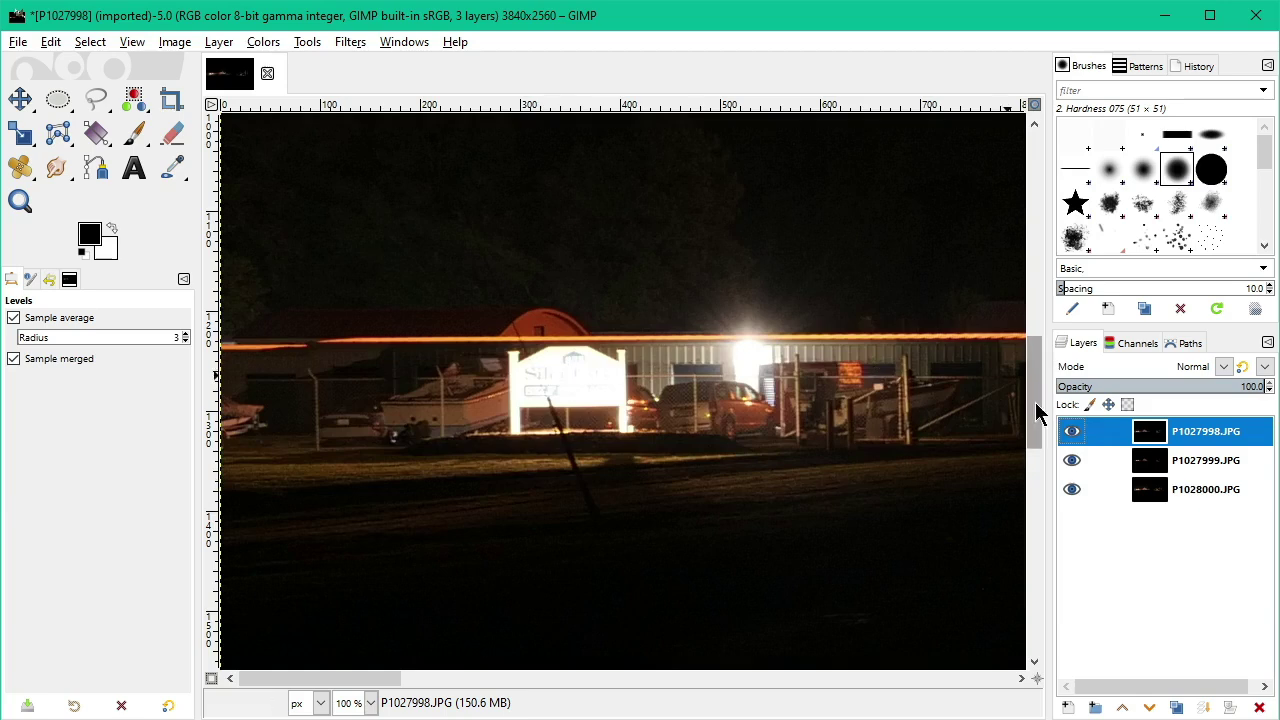
Step: Hide P1027998 so P1027999 shows the readable Siler City sign, checking the boat yard
click(1071, 432)
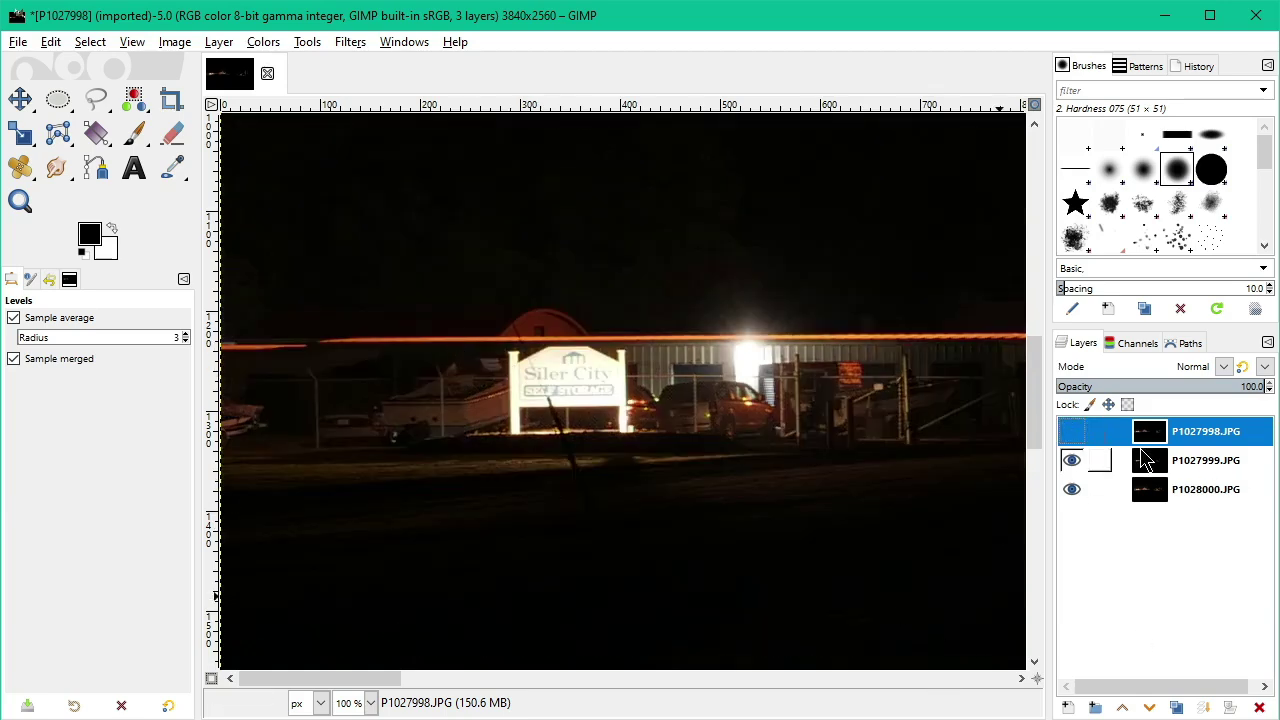
drag(400, 679, 612, 670)
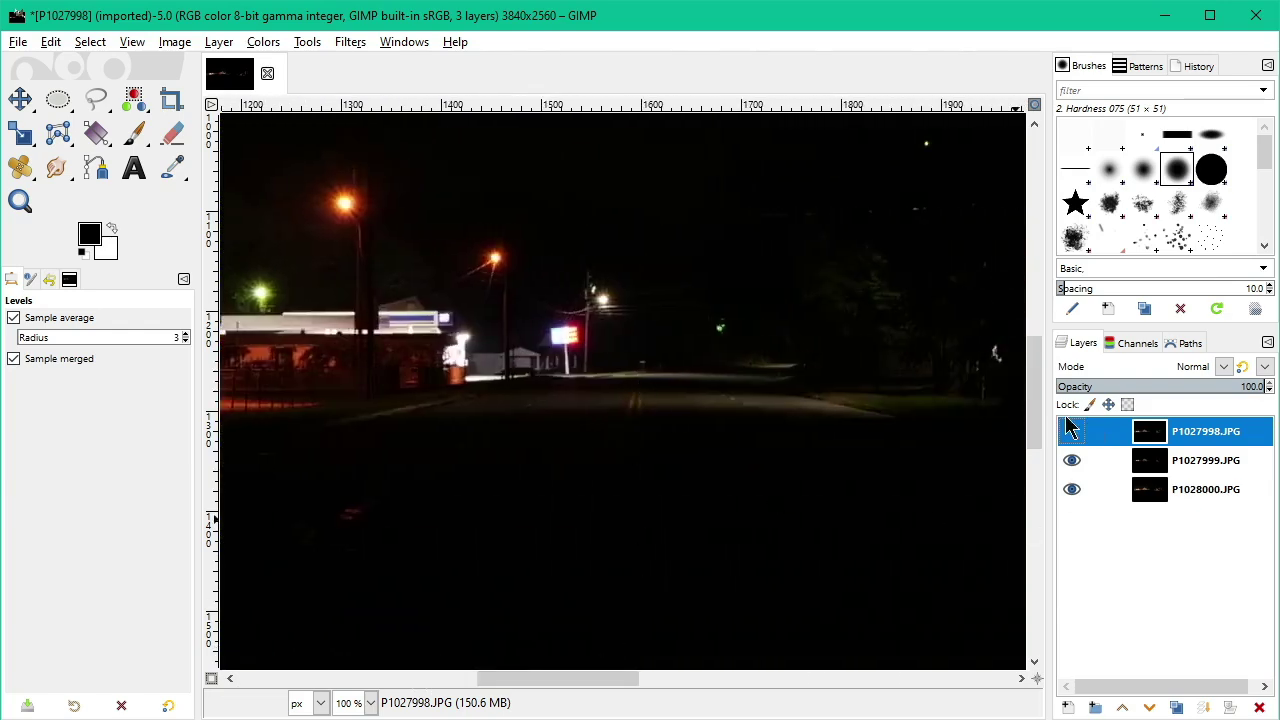
scroll(1040, 420, up, 1)
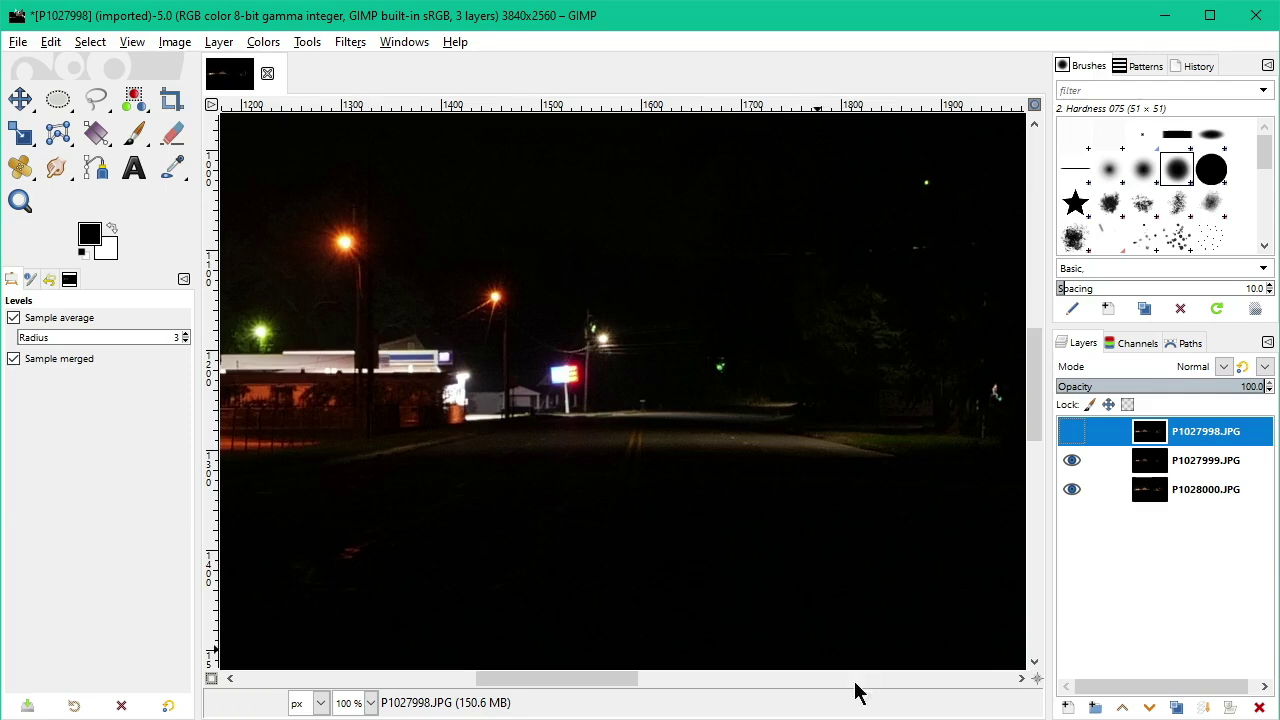
drag(571, 678, 349, 679)
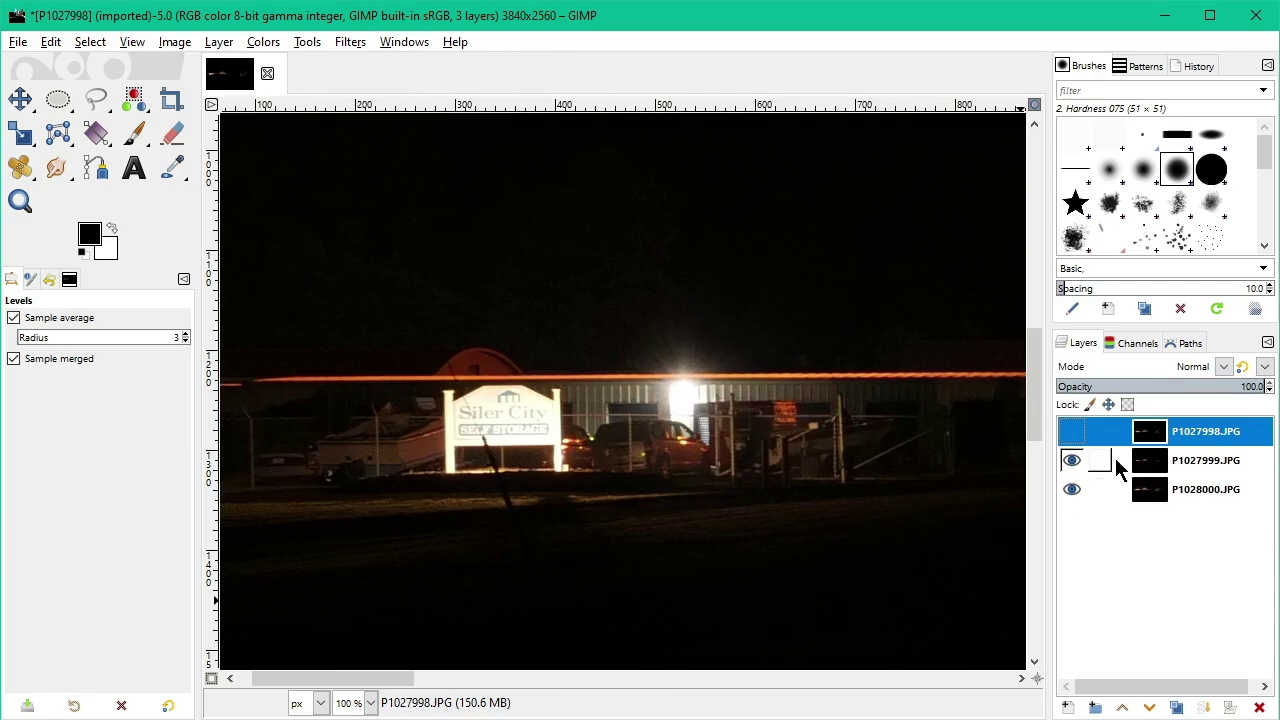
right_click(1163, 430)
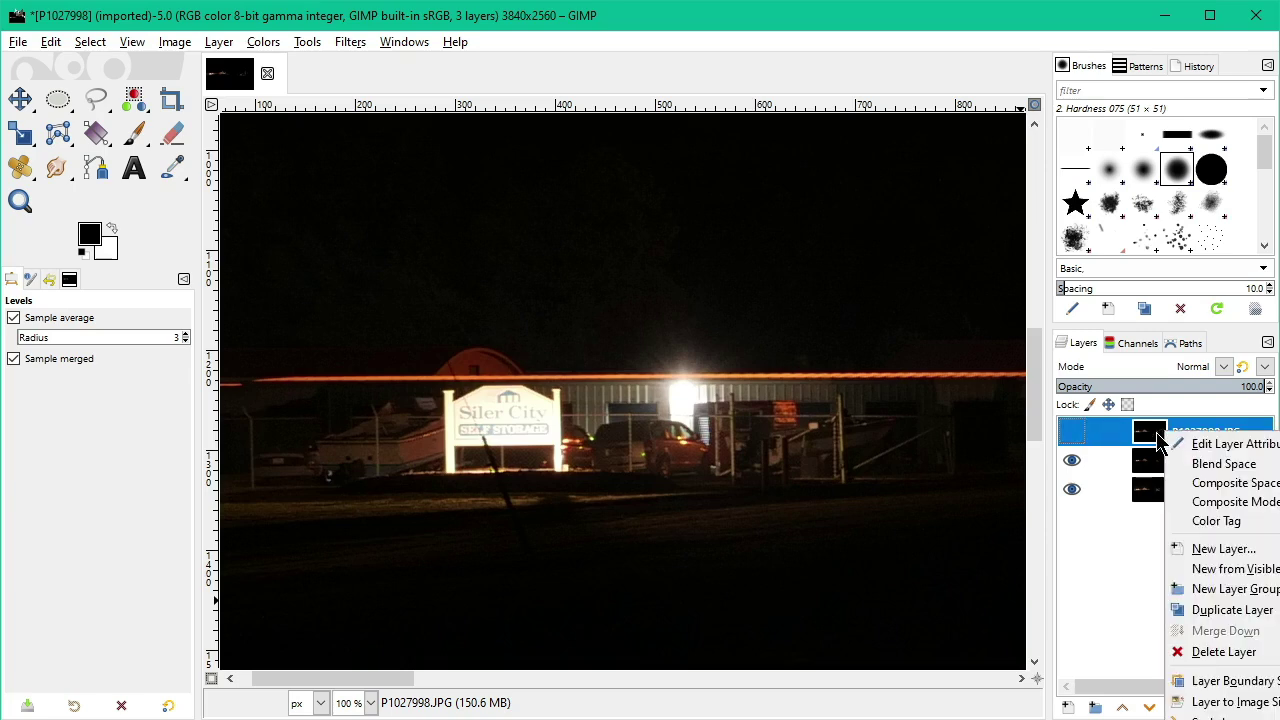
Step: Delete the P1027998 layer and briefly toggle P1027999 to check P1028000 beneath
click(1247, 660)
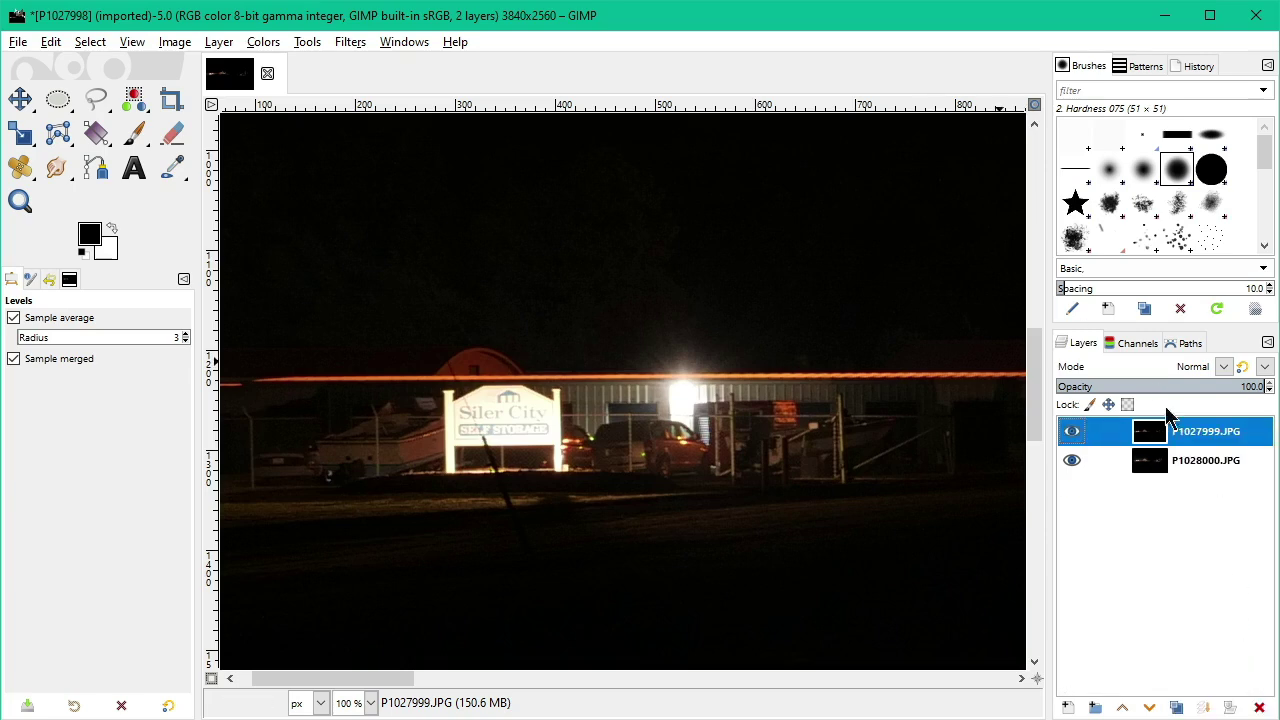
click(1071, 432)
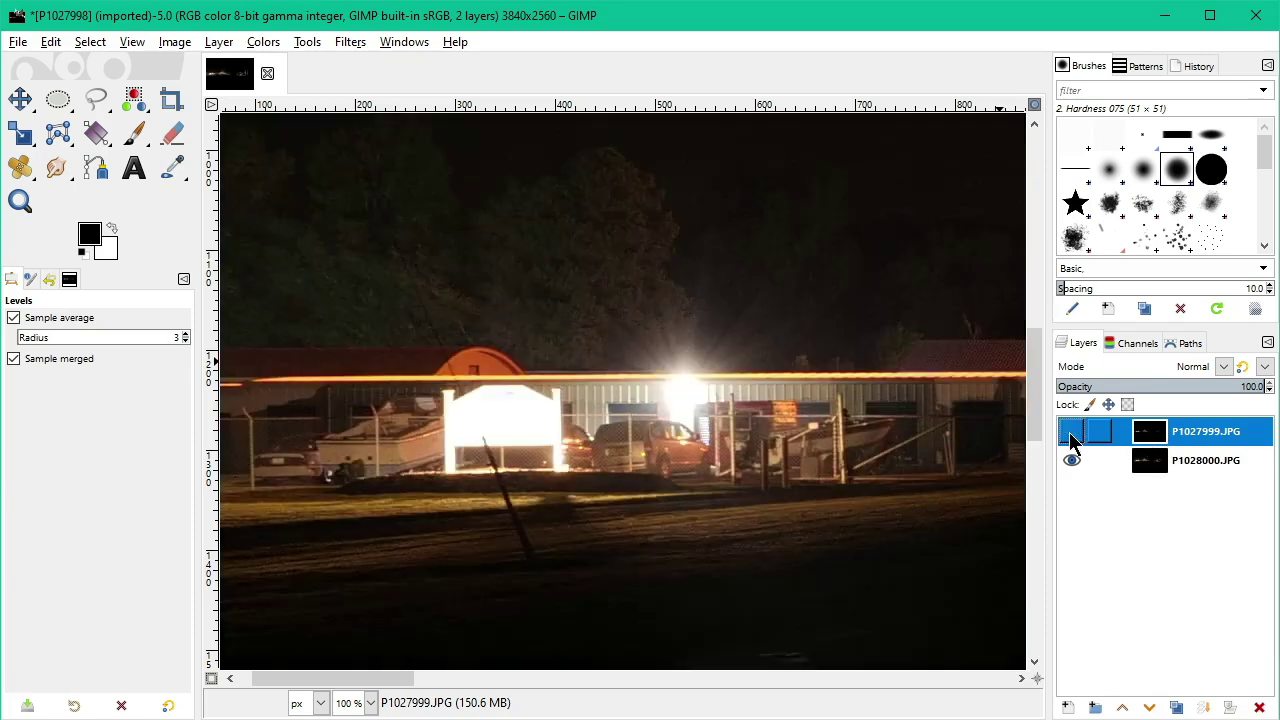
click(1072, 436)
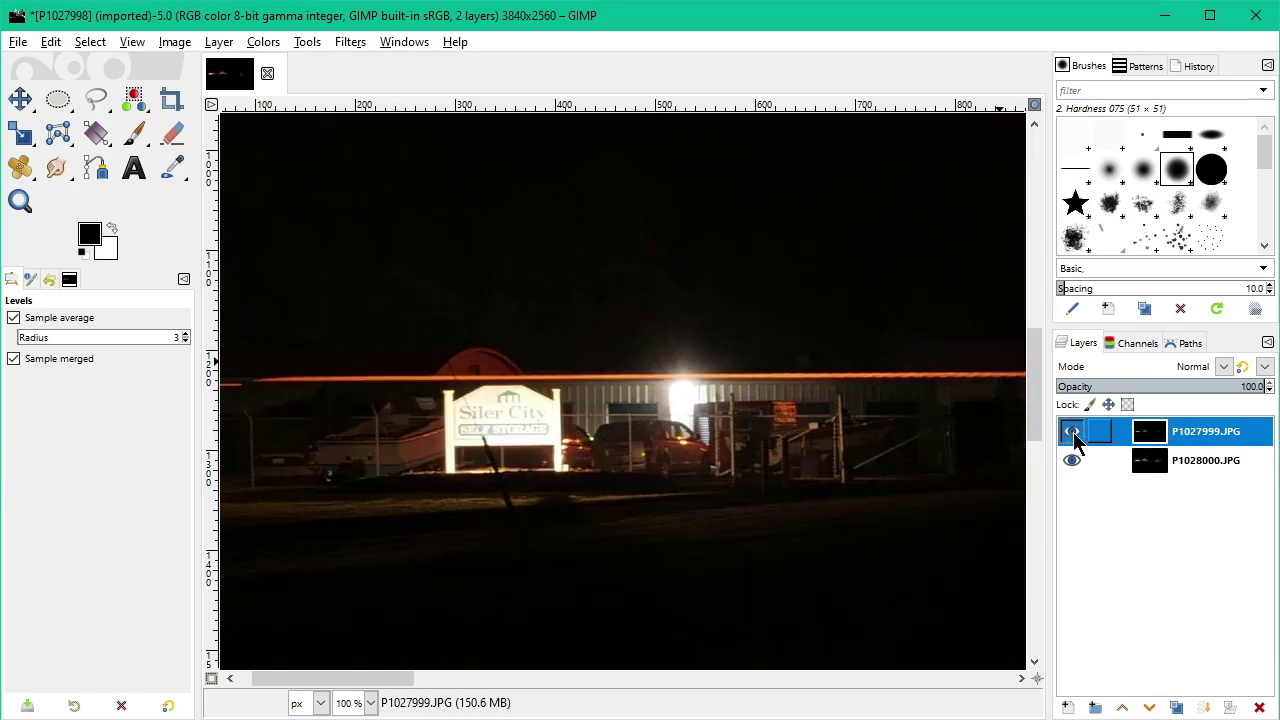
Step: Move P1028000 above P1027999 so it becomes the top layer
click(1155, 467)
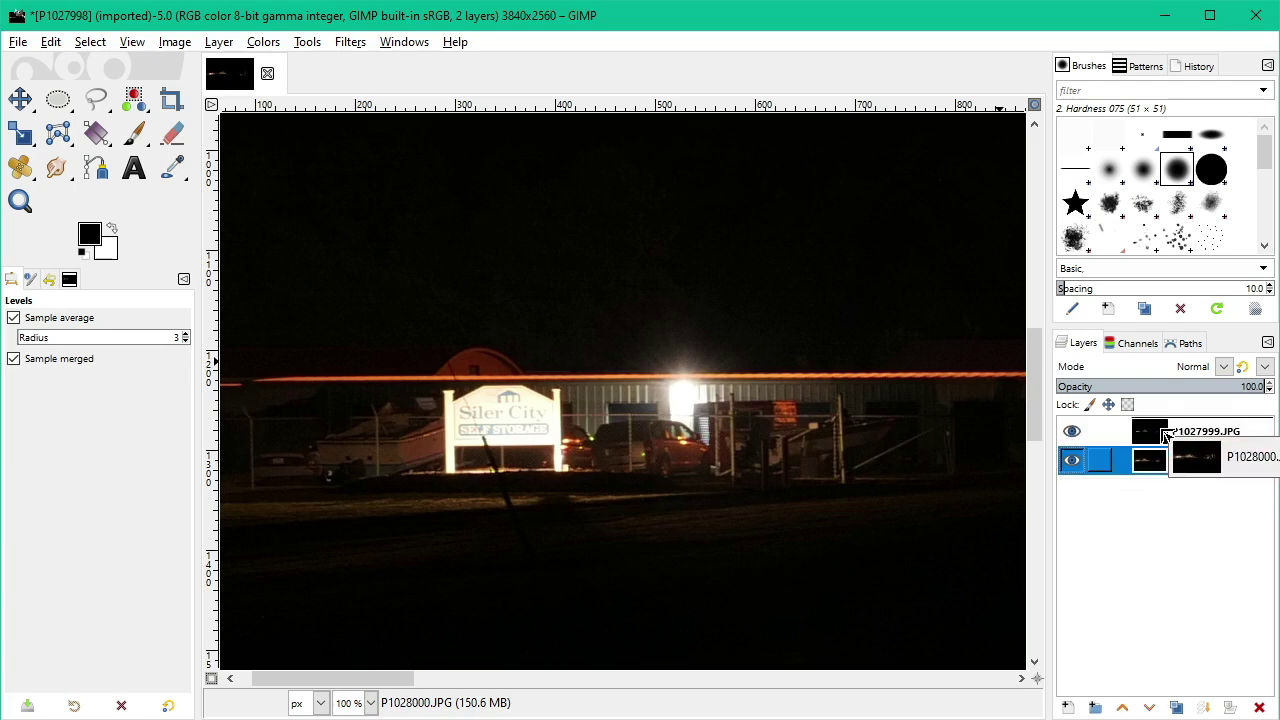
drag(1165, 435, 1165, 433)
click(1157, 466)
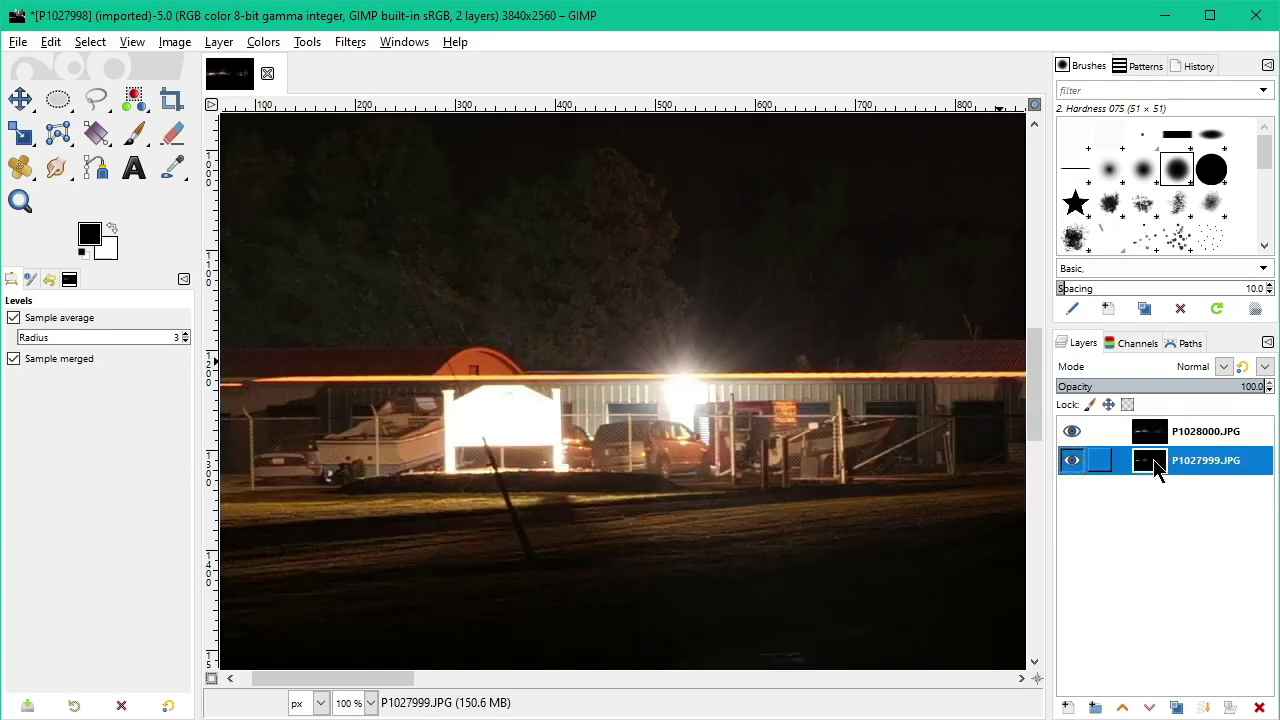
click(1152, 437)
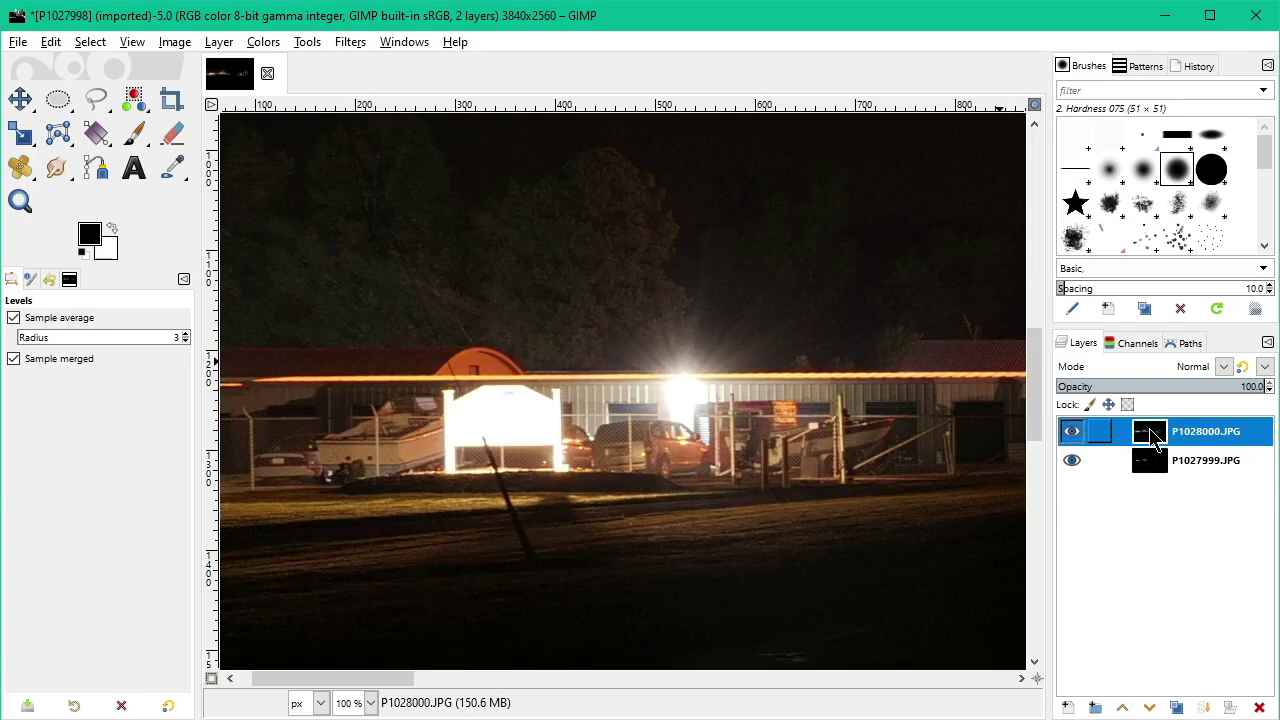
Step: Add a 'Grayscale copy of layer' mask to the top layer P1028000
right_click(1147, 444)
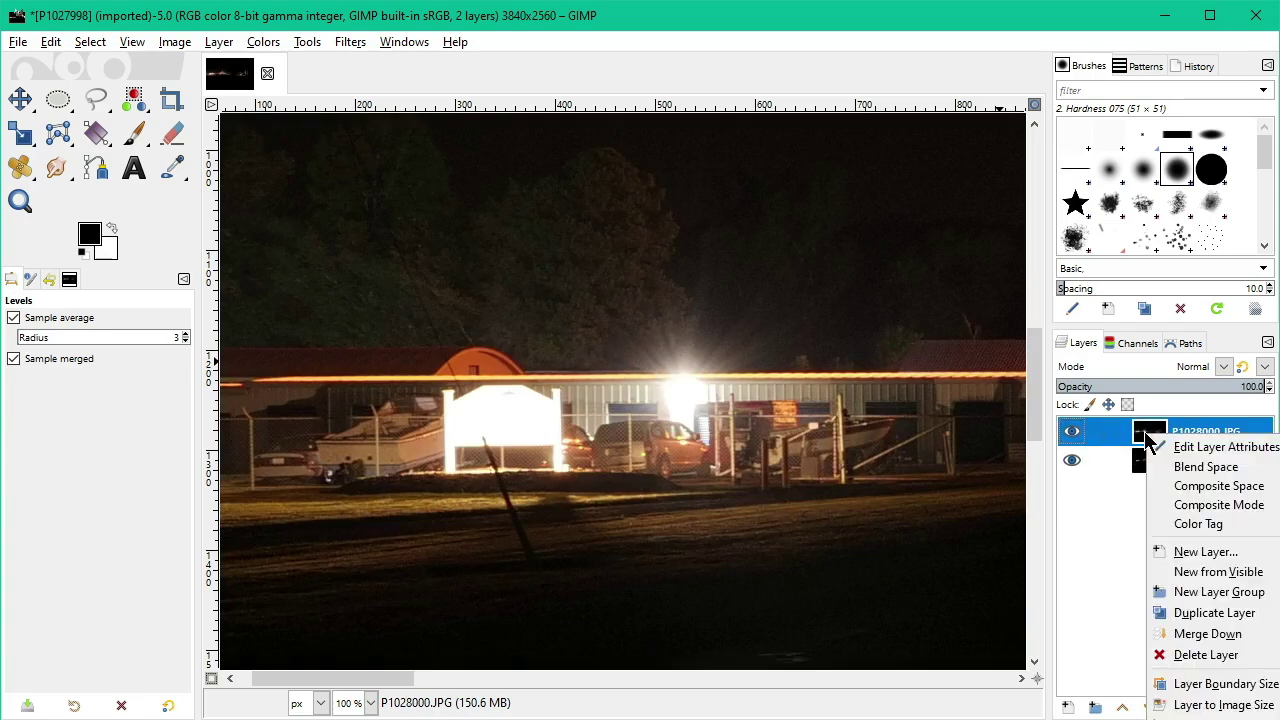
click(1210, 716)
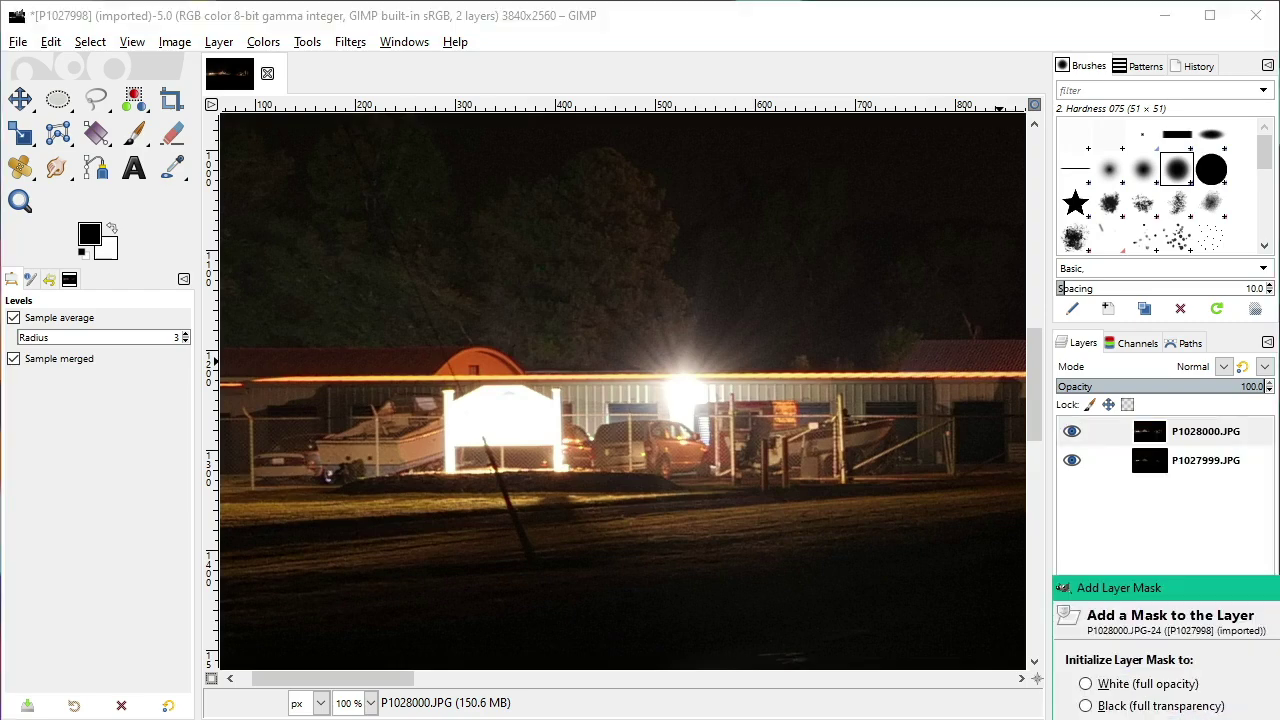
drag(1205, 600, 888, 145)
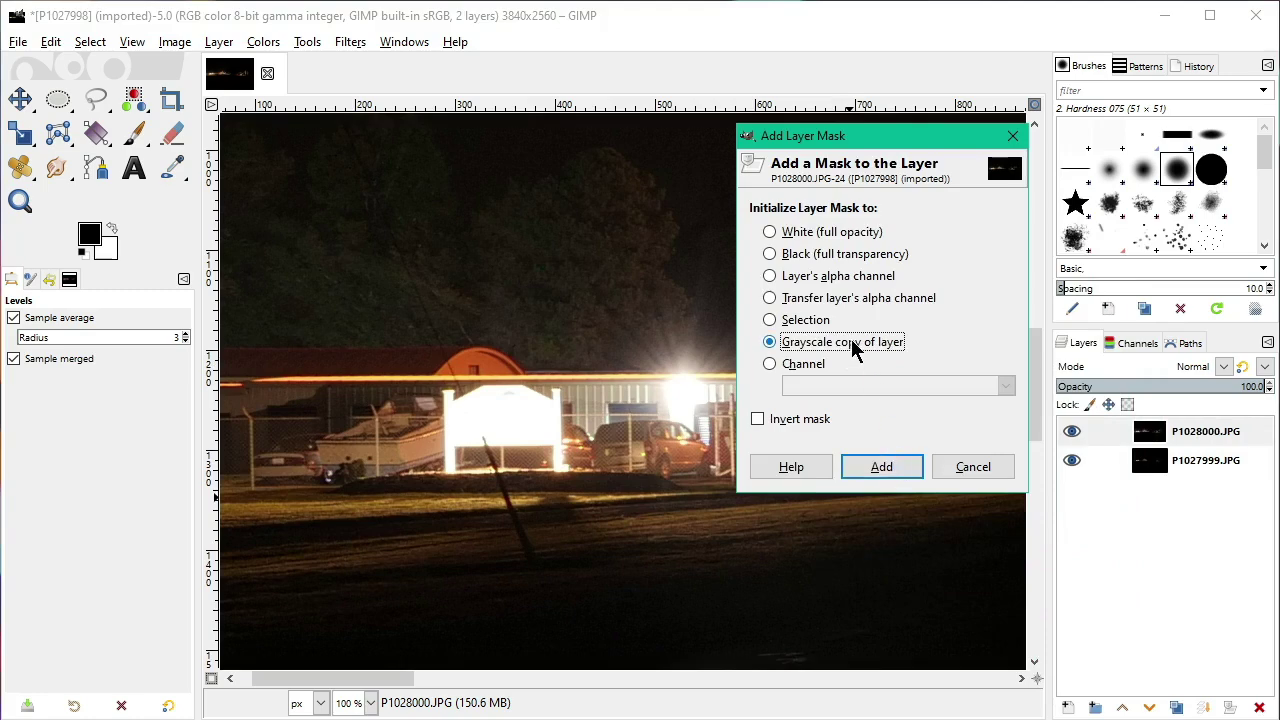
click(893, 474)
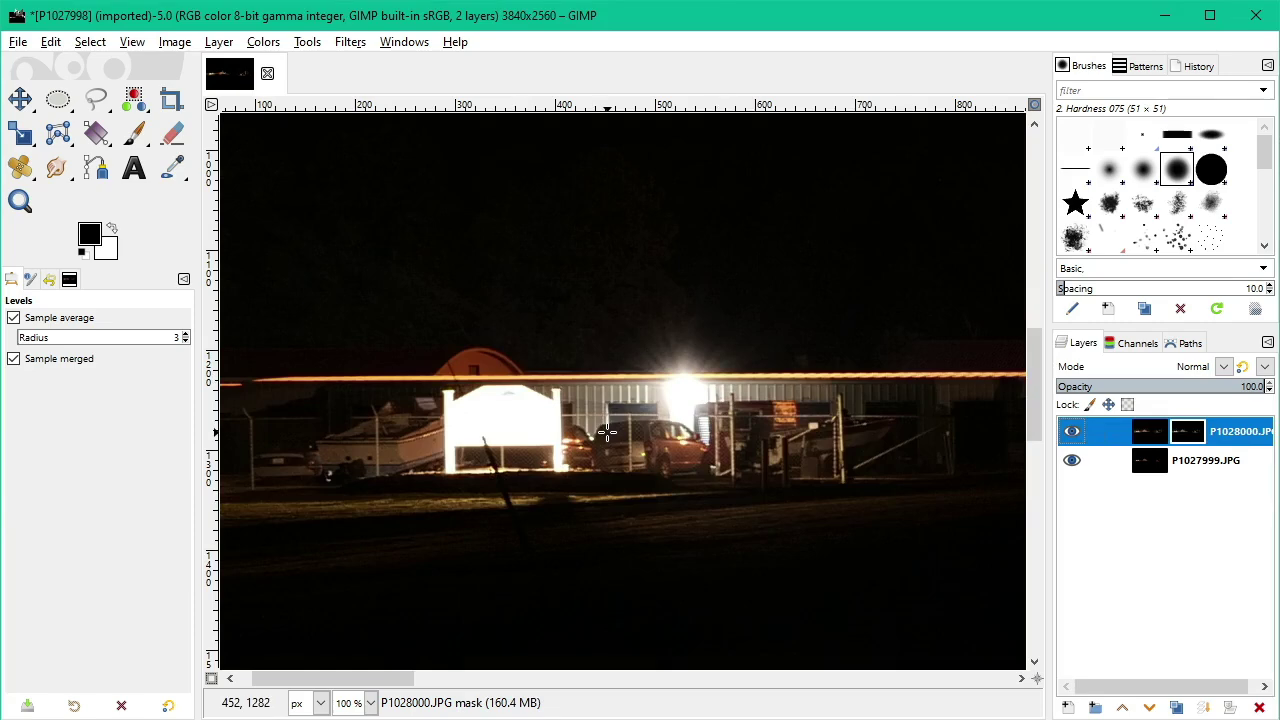
Step: Invert the new layer mask with Colors > Invert
click(263, 45)
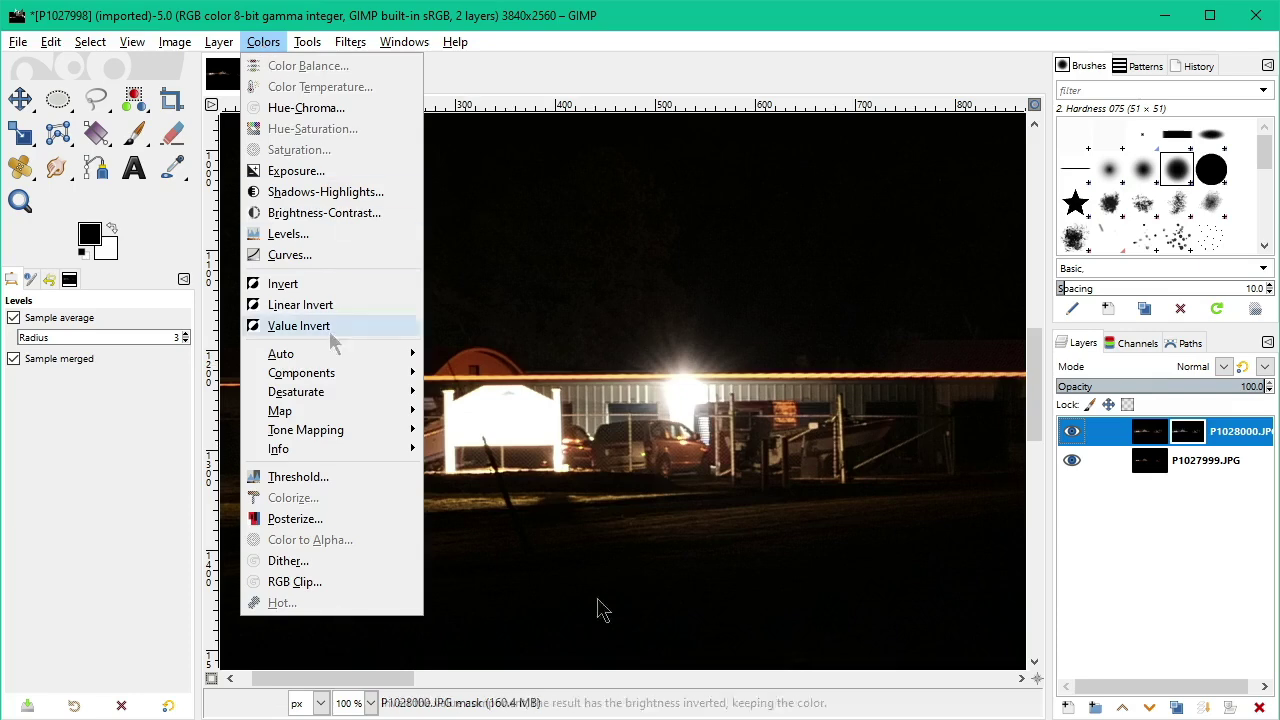
click(391, 285)
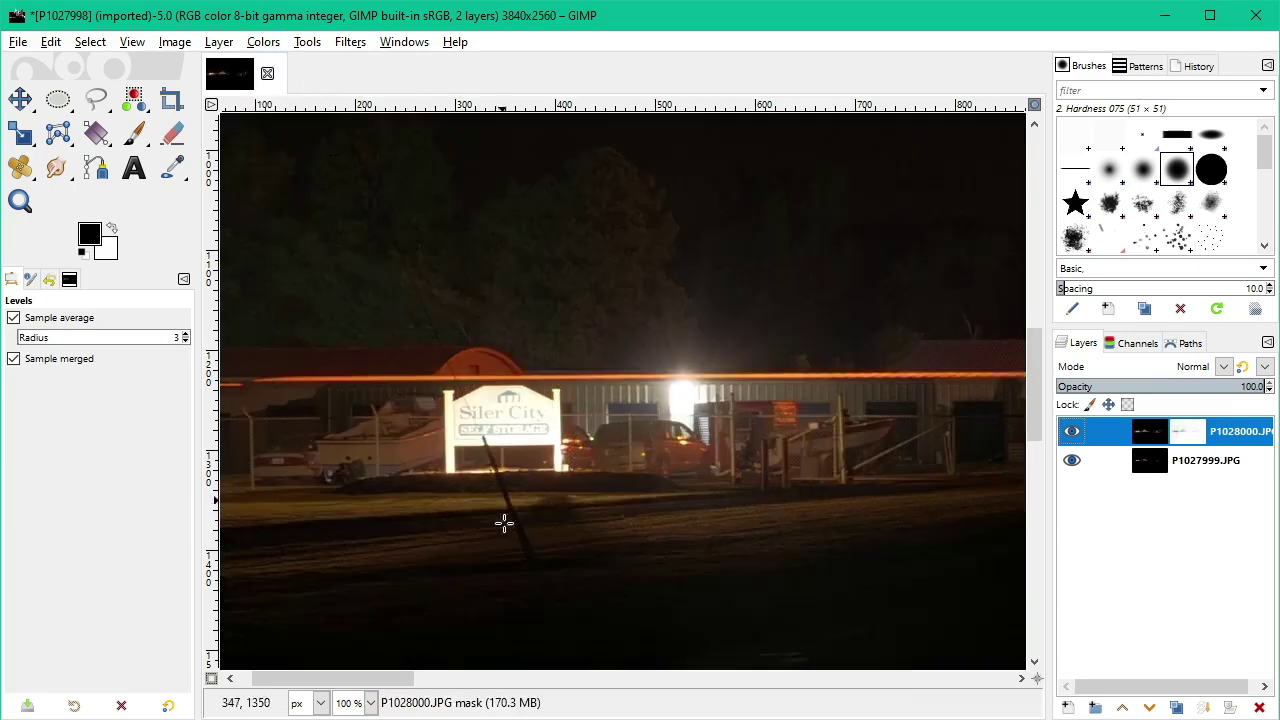
drag(403, 680, 360, 676)
right_click(1188, 438)
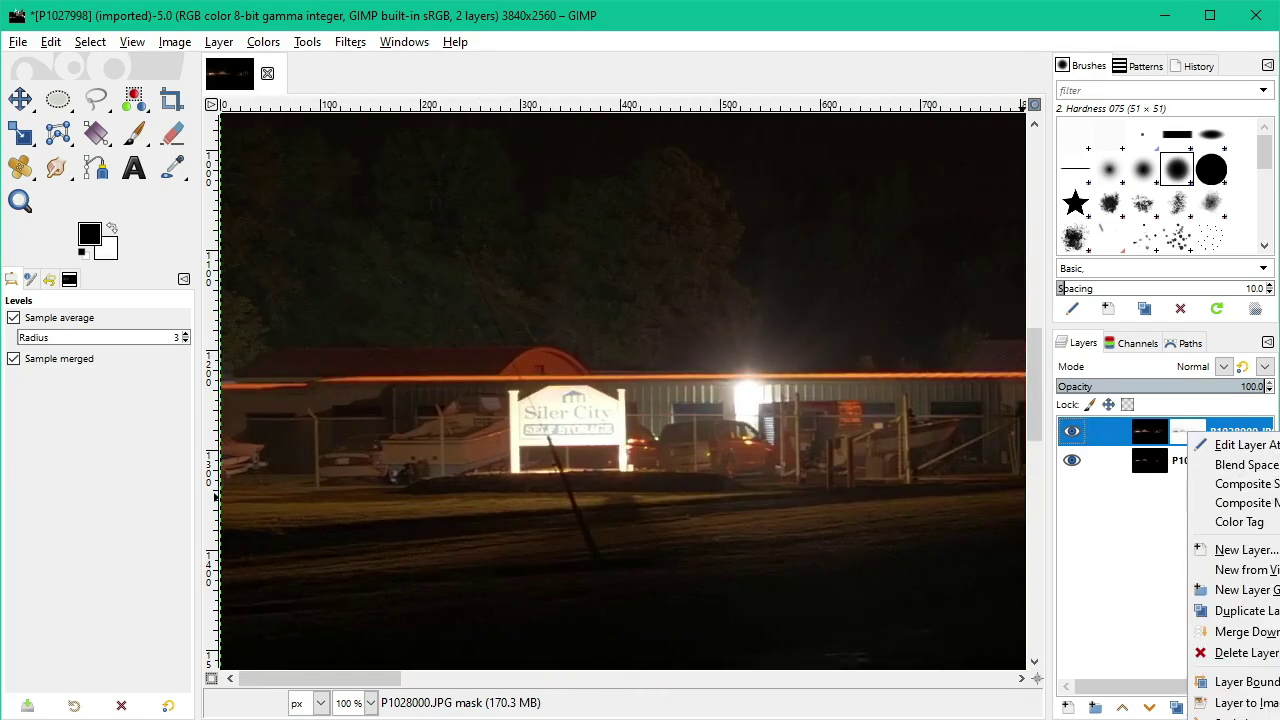
click(1240, 712)
right_click(1206, 445)
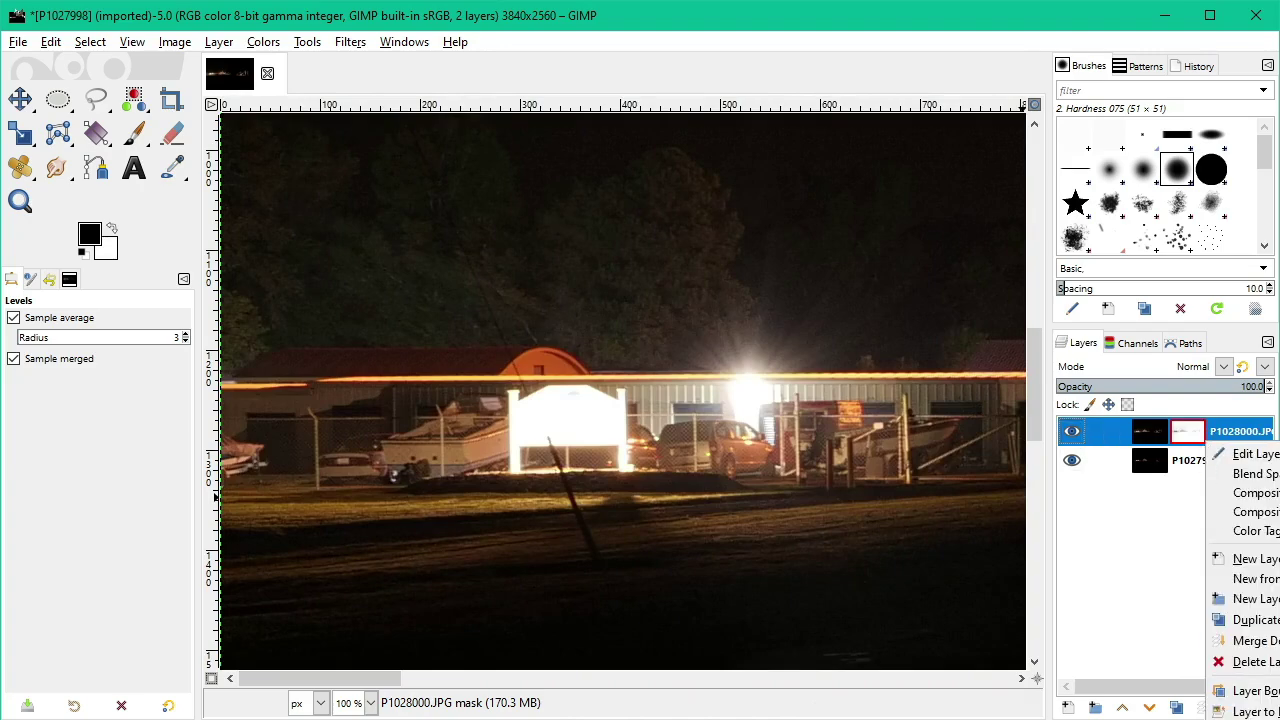
click(1240, 712)
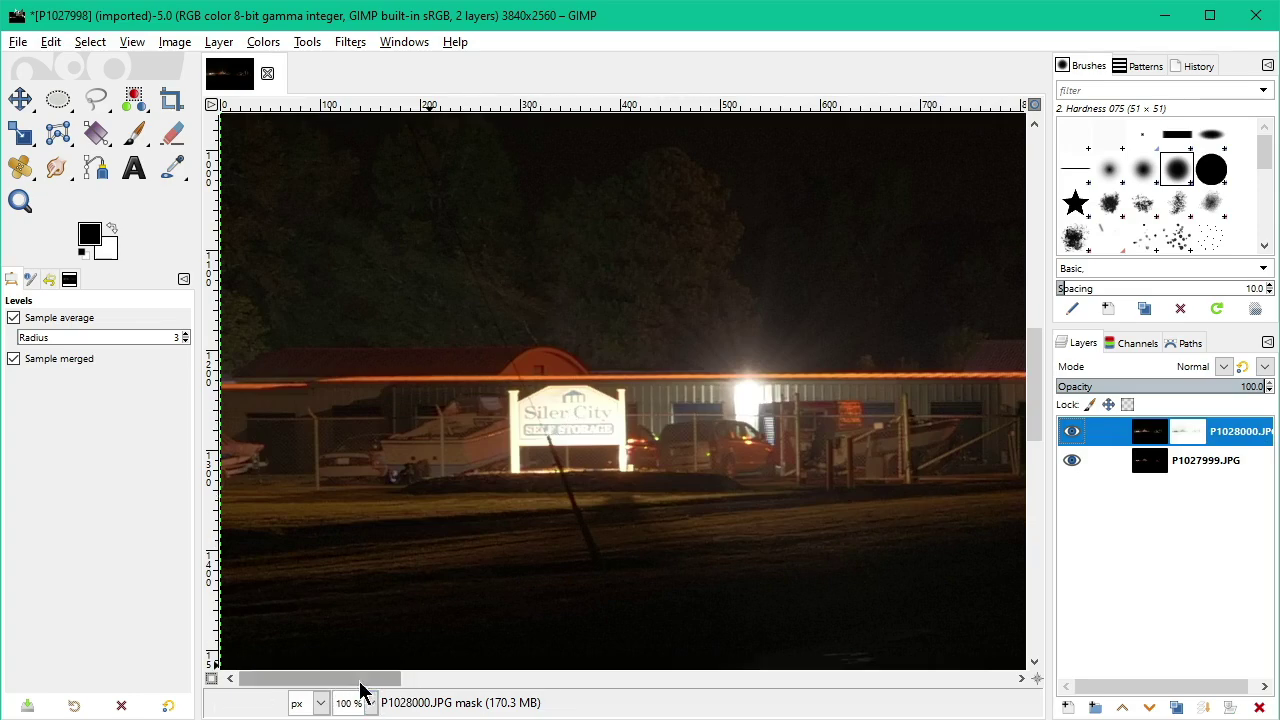
mouse_move(360, 688)
mouse_down()
mouse_move(865, 688)
mouse_move(349, 689)
mouse_up()
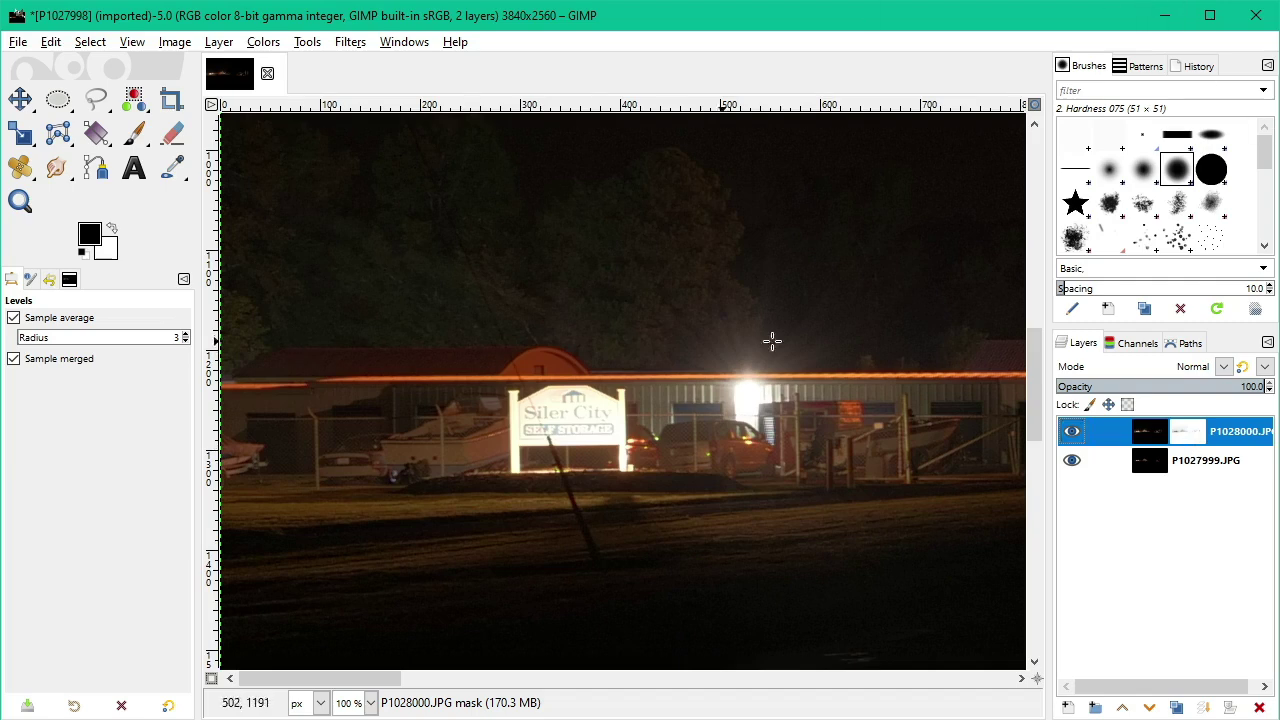
mouse_move(1033, 388)
mouse_down()
mouse_move(1034, 323)
mouse_move(1033, 379)
mouse_up()
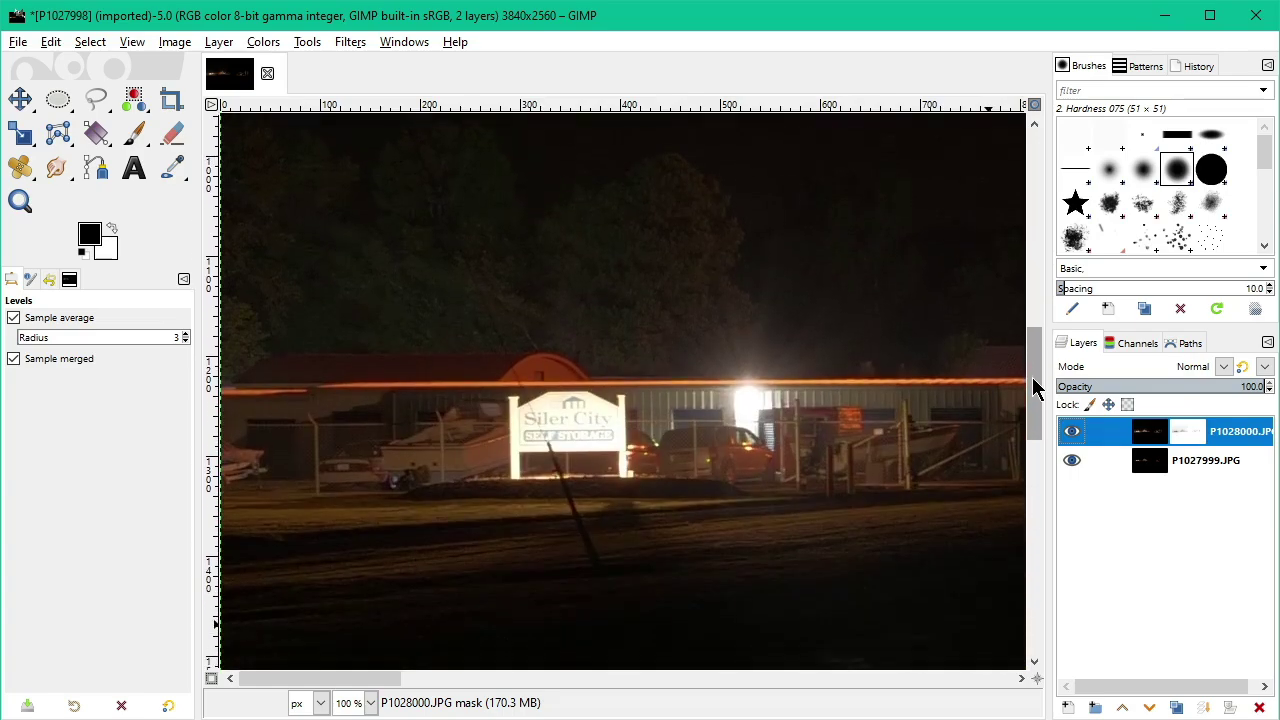
click(1165, 440)
click(1185, 438)
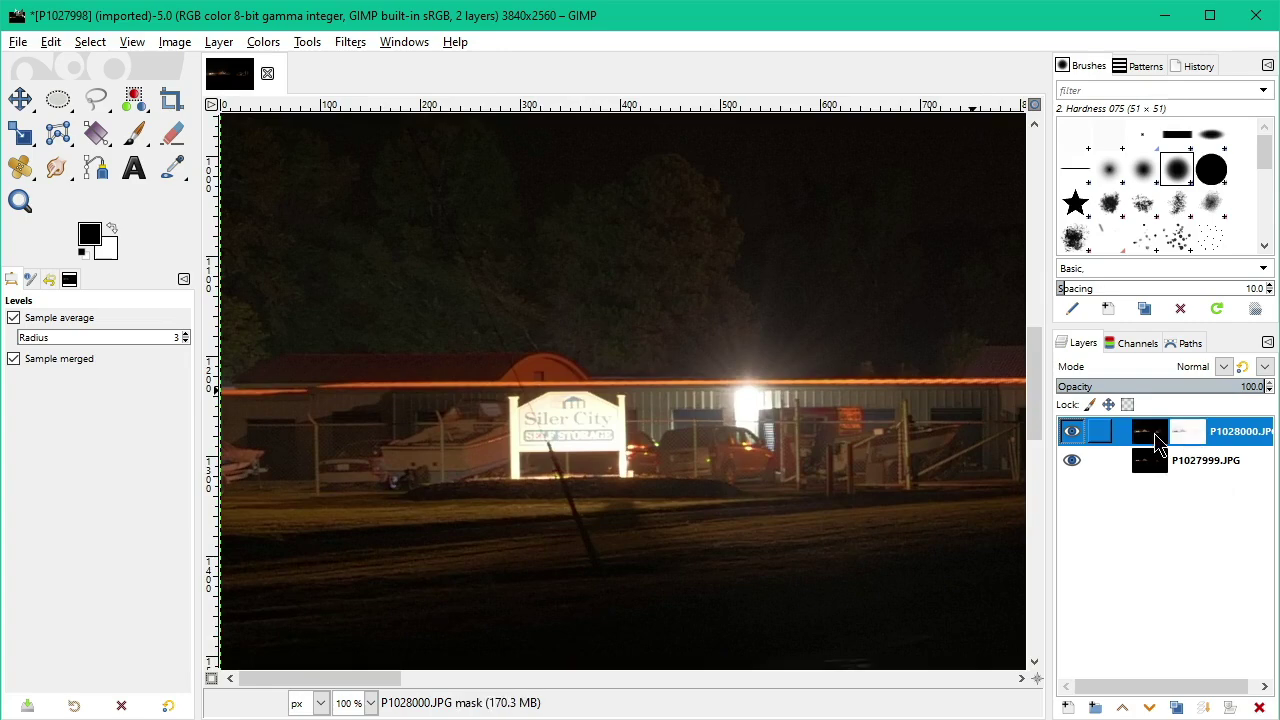
click(1158, 440)
click(1194, 434)
Step: Apply Levels to the P1028000 mask with a midtone gamma of 4.14
click(264, 42)
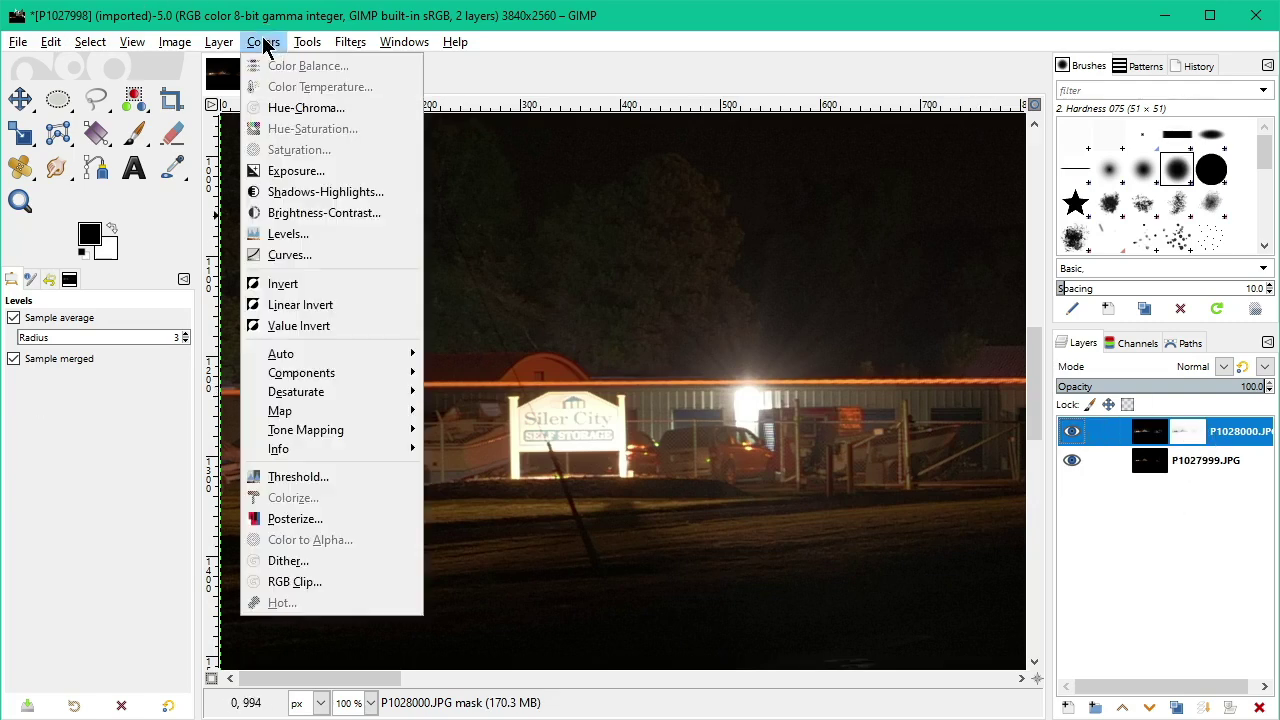
click(294, 236)
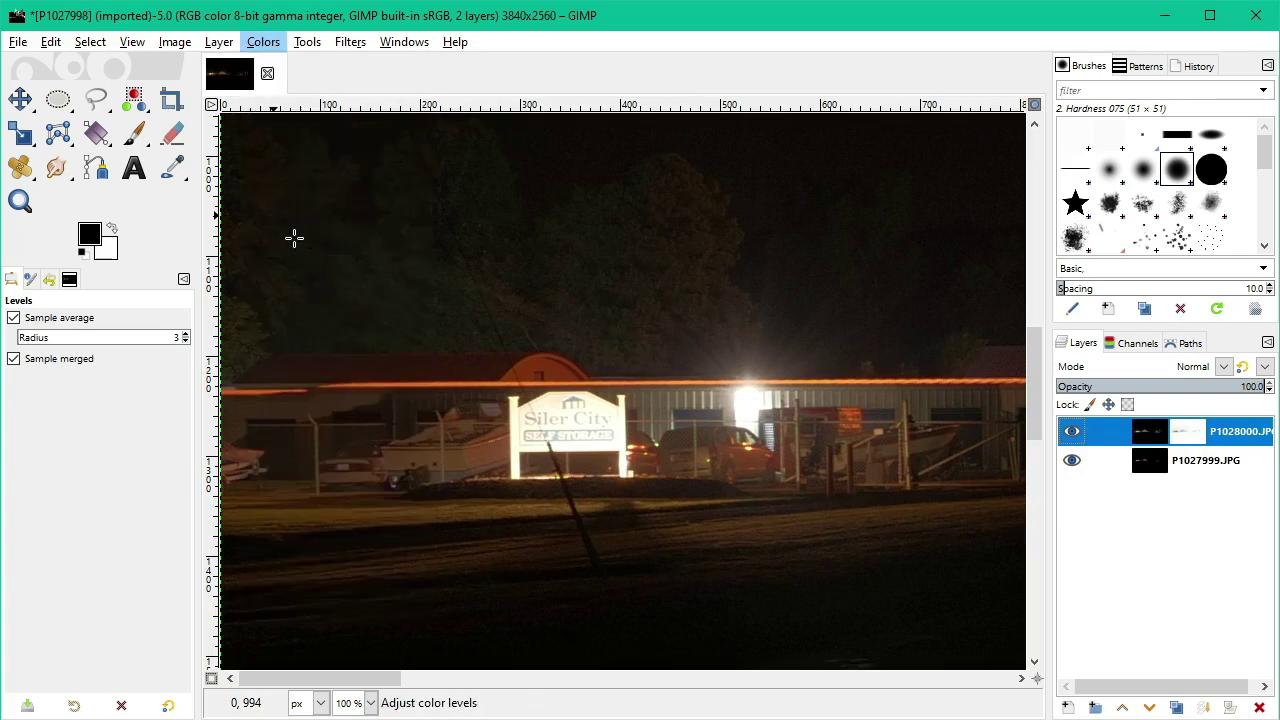
drag(1110, 22, 1092, 22)
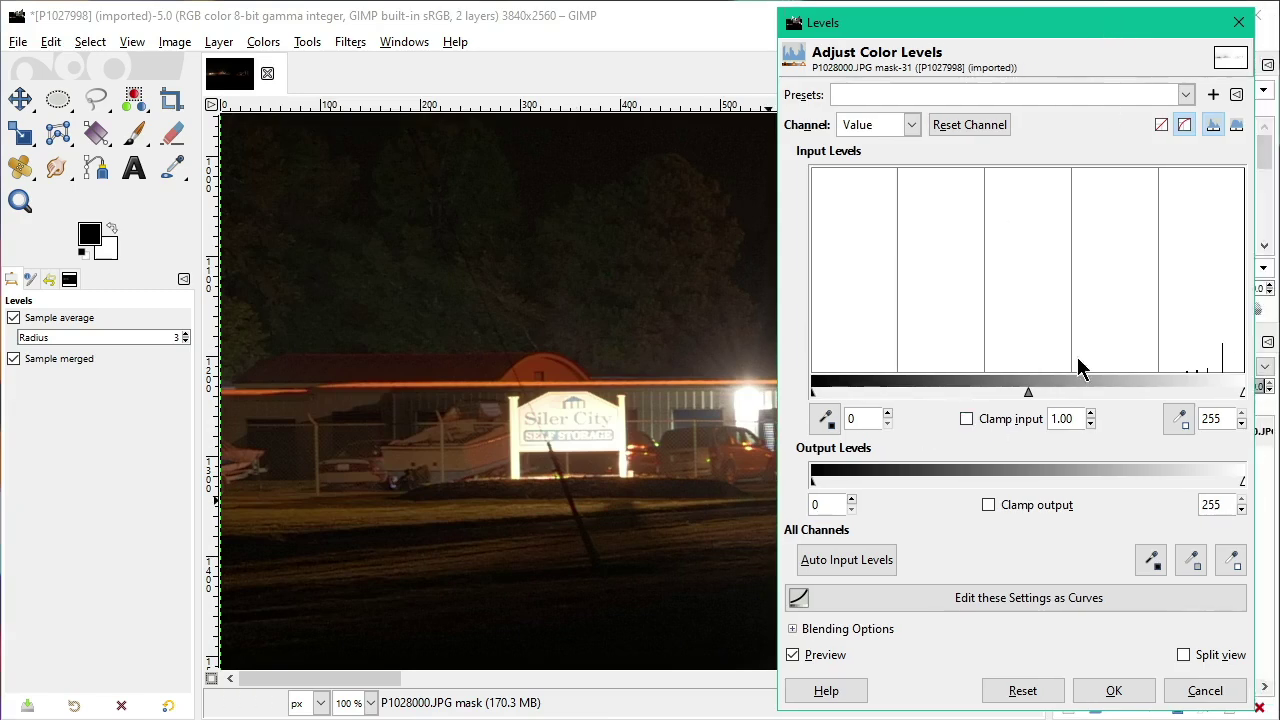
drag(1027, 393, 803, 408)
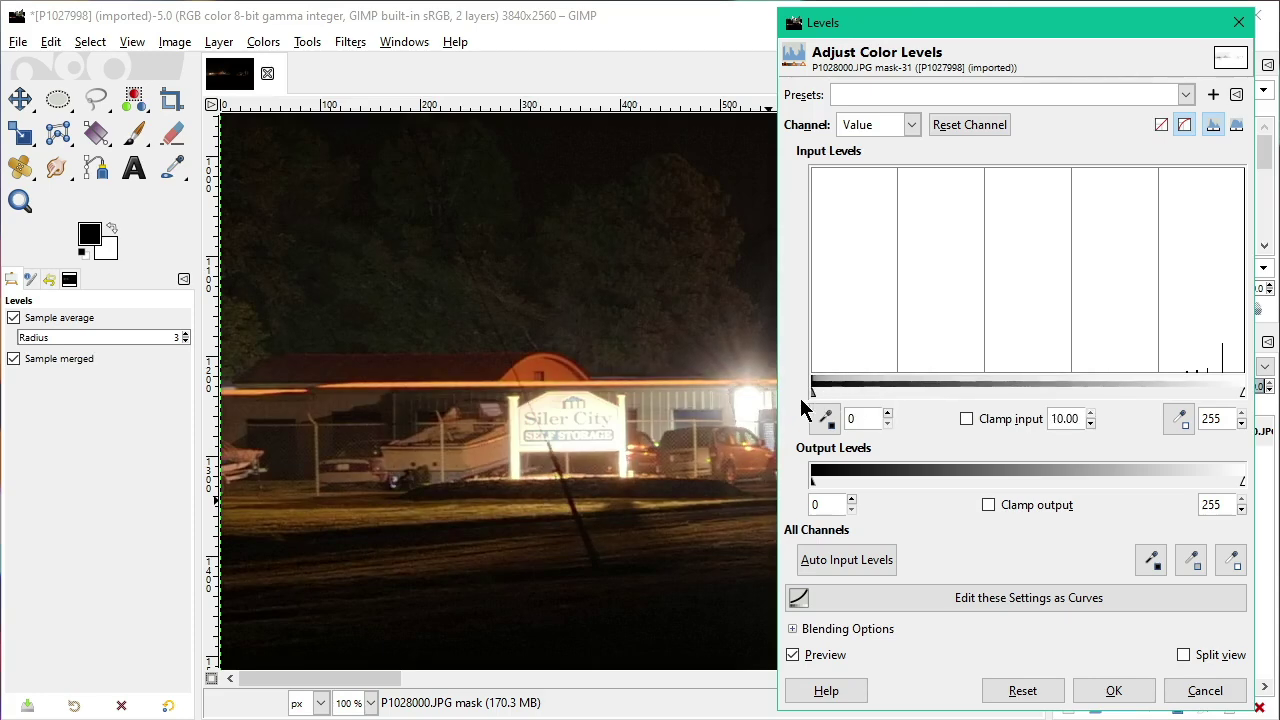
drag(803, 408, 728, 404)
drag(728, 394, 1250, 402)
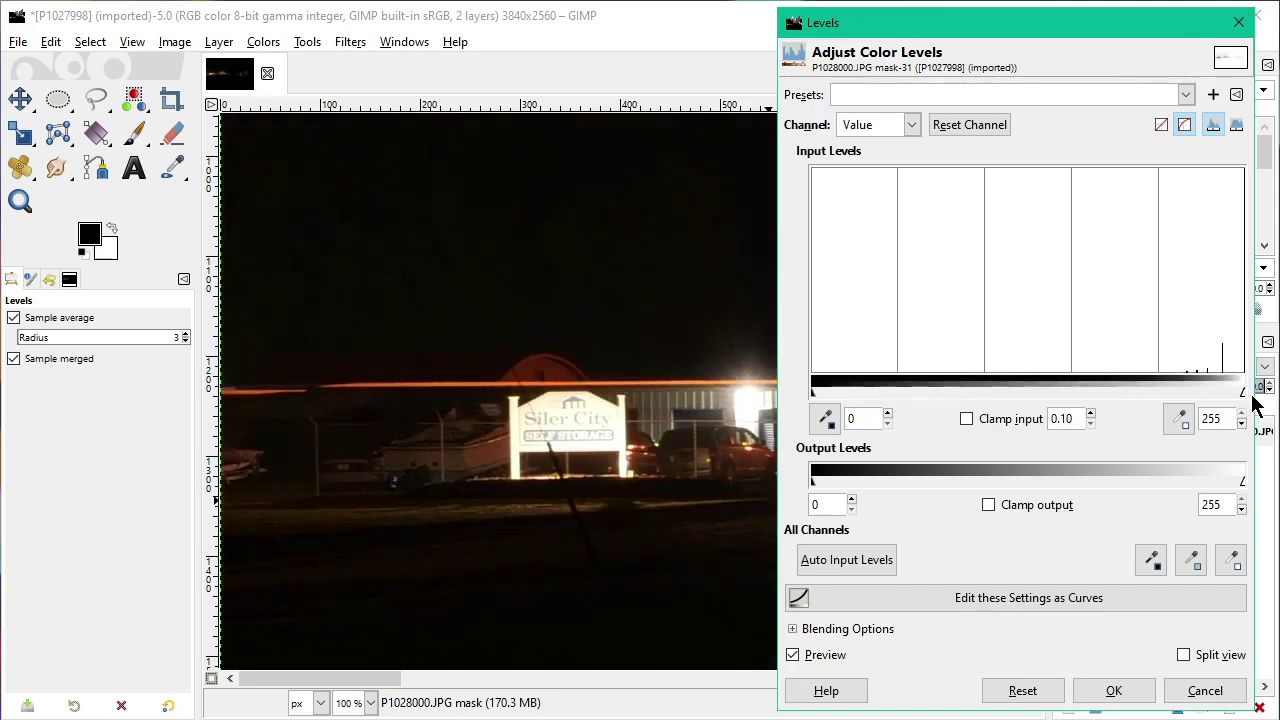
mouse_move(1255, 402)
mouse_down()
mouse_move(1063, 417)
mouse_move(1247, 410)
mouse_up()
drag(1247, 408, 895, 424)
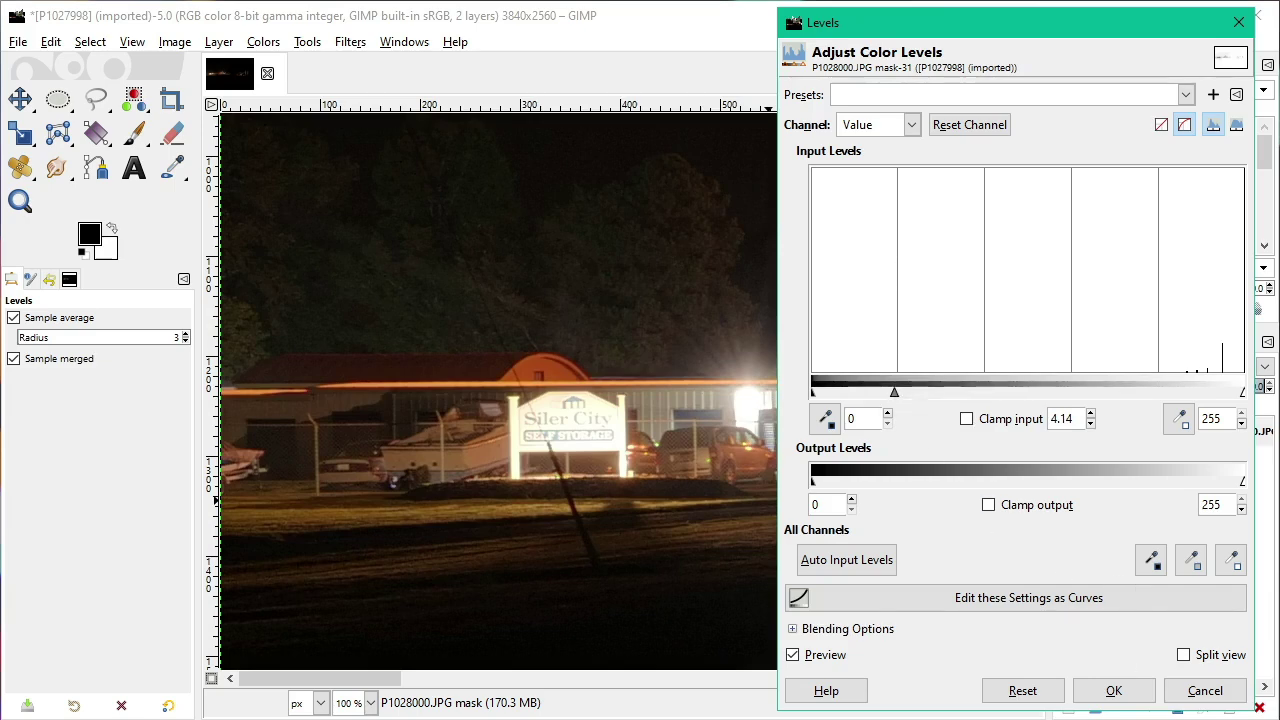
click(1117, 690)
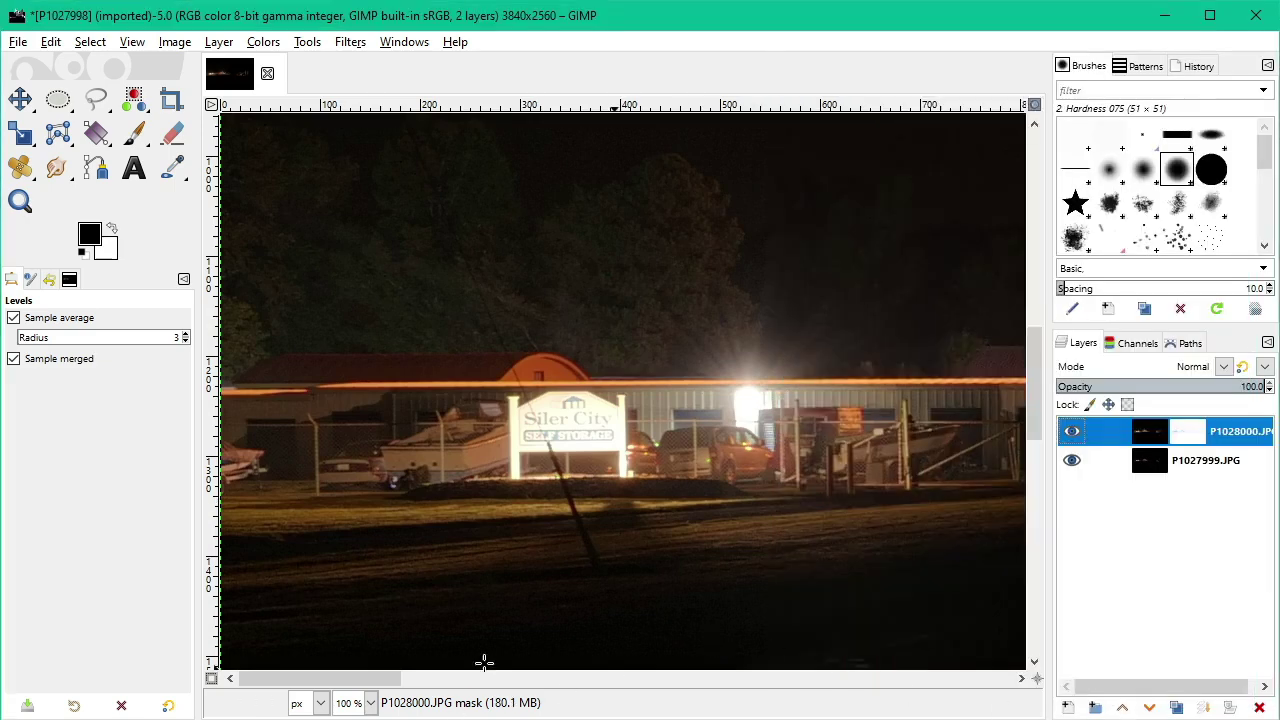
key(shift+ctrl+j)
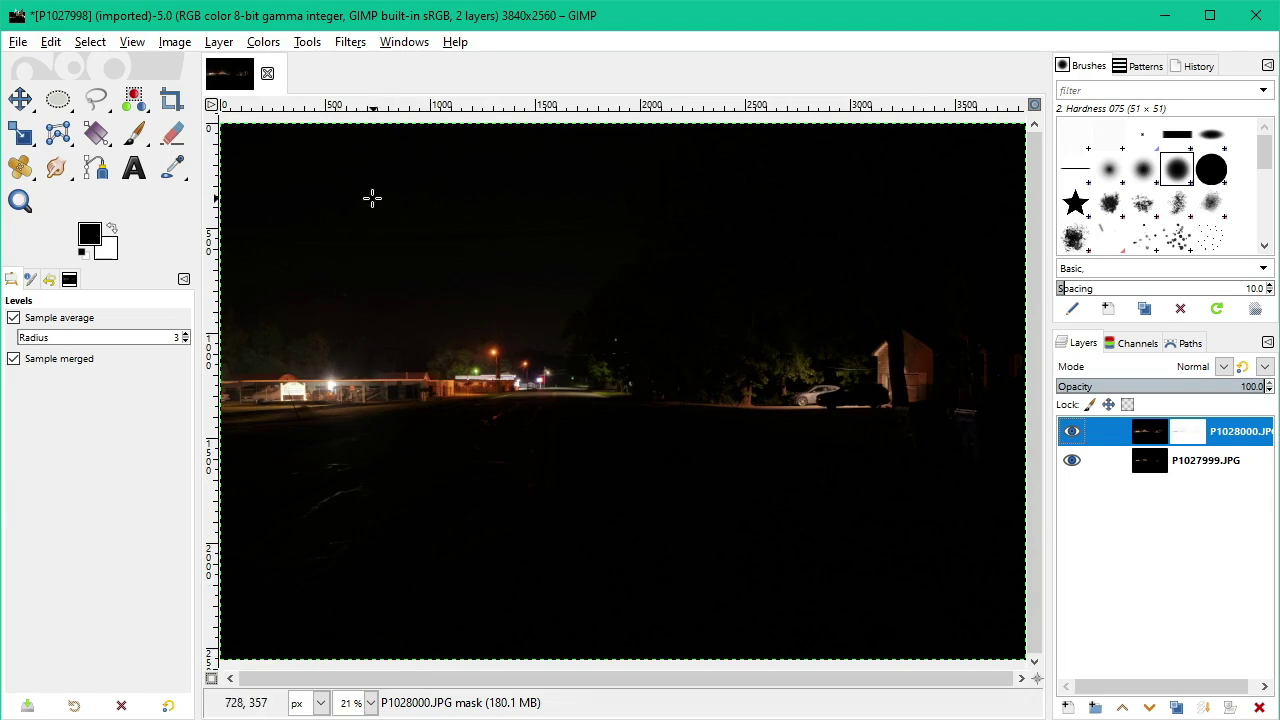
key(1)
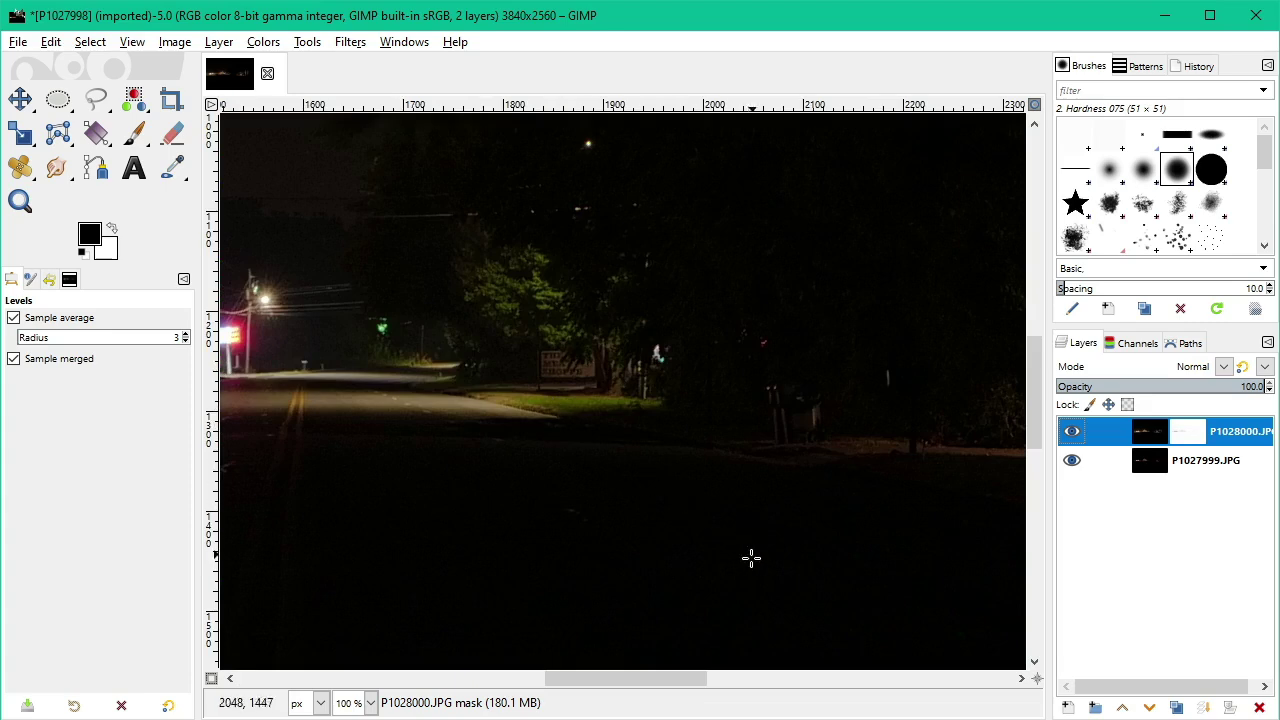
drag(694, 679, 623, 686)
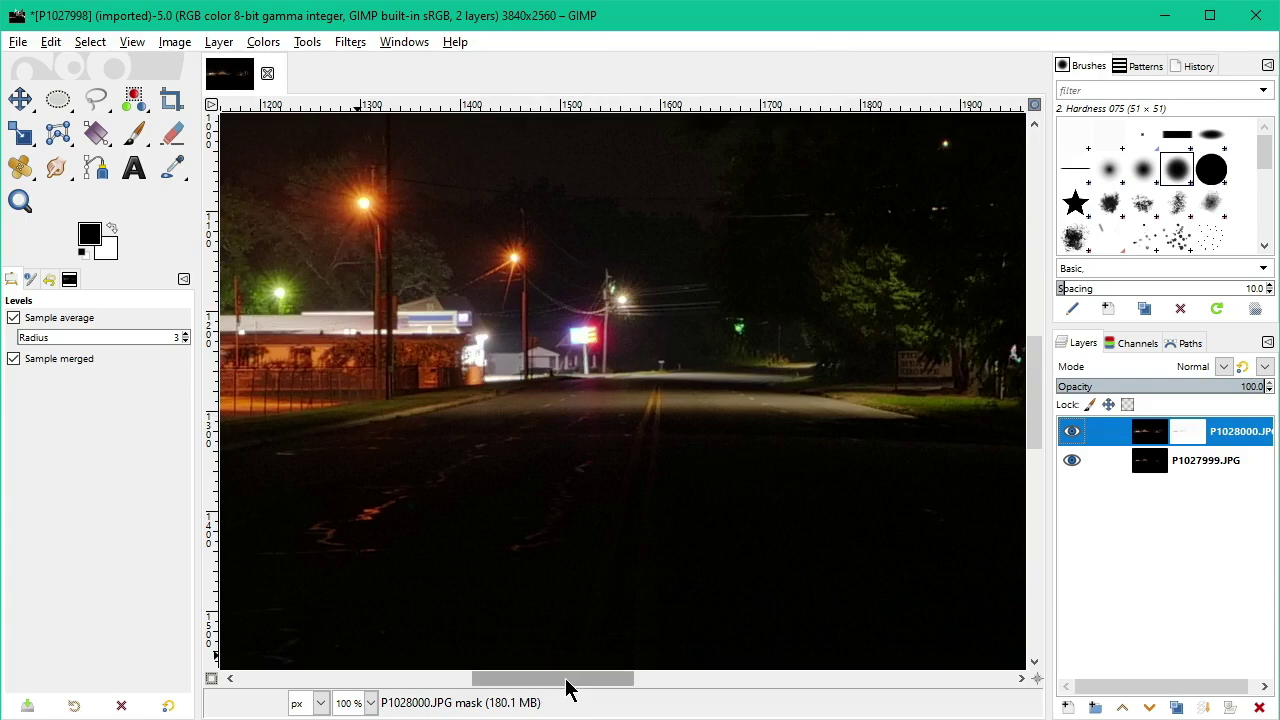
drag(565, 686, 380, 686)
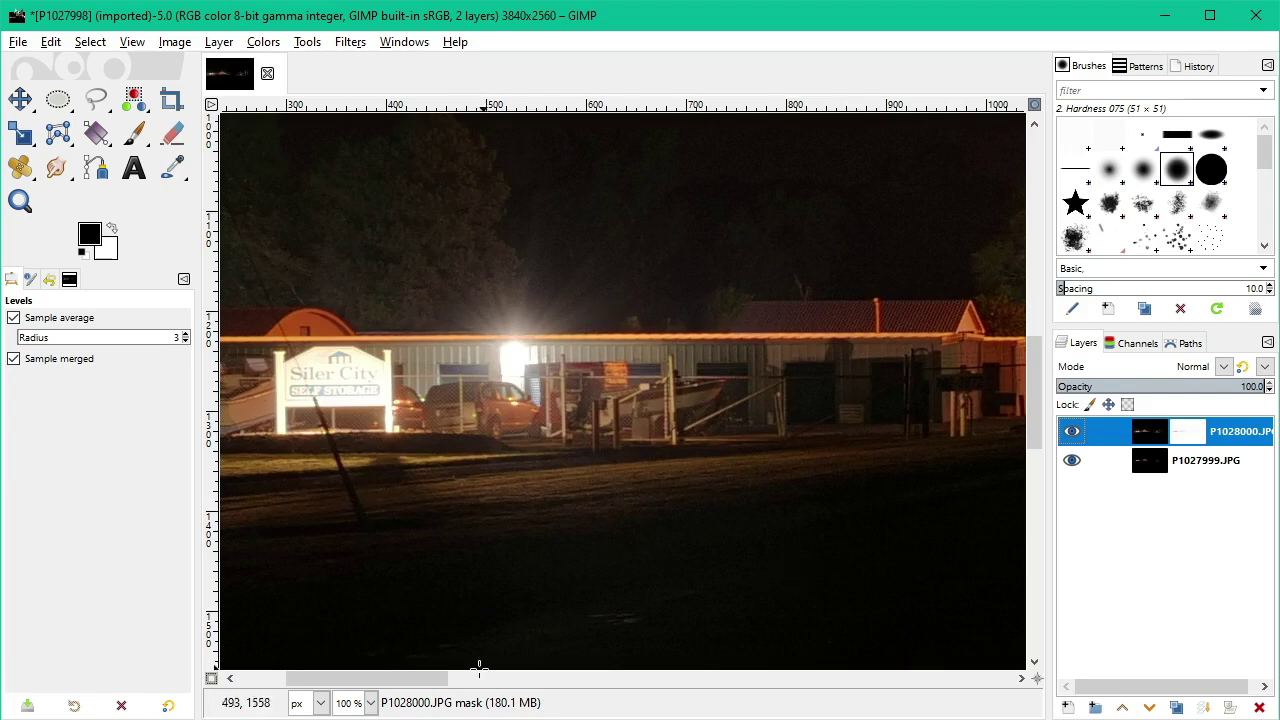
mouse_move(430, 679)
mouse_down()
mouse_move(343, 694)
mouse_move(438, 693)
mouse_up()
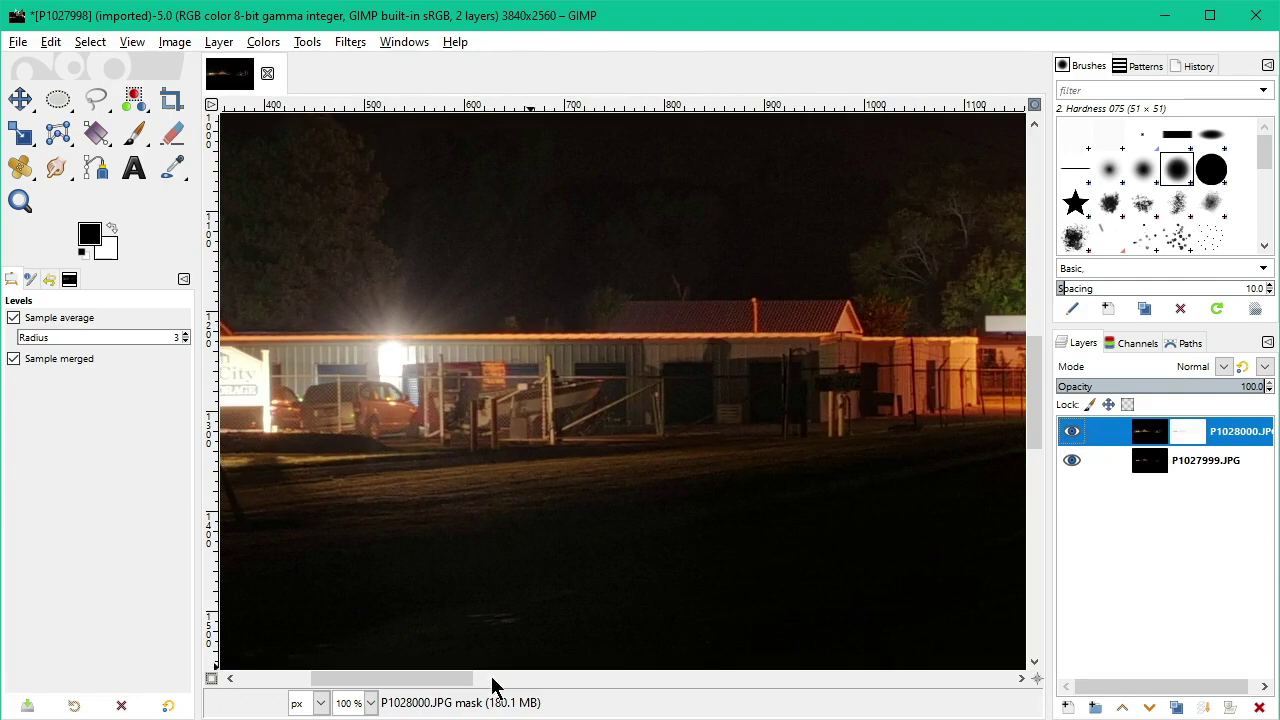
drag(450, 686, 378, 686)
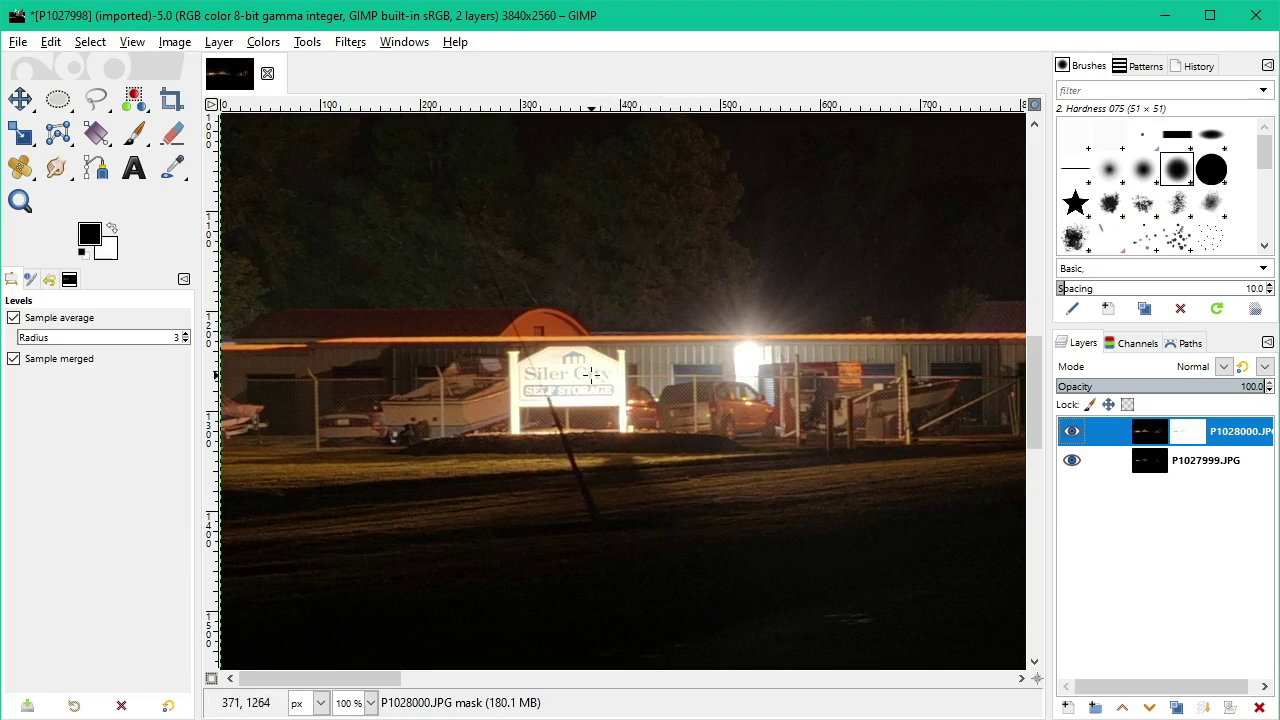
drag(352, 688, 584, 634)
key(shift+ctrl+j)
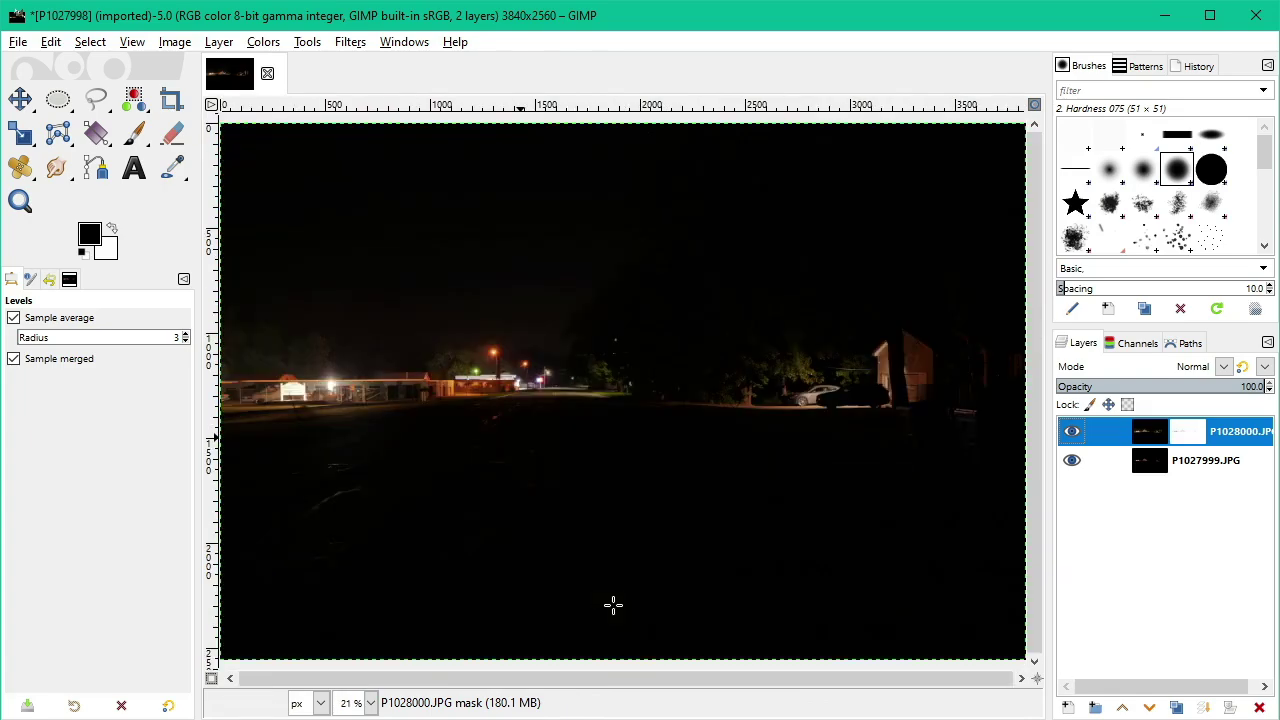